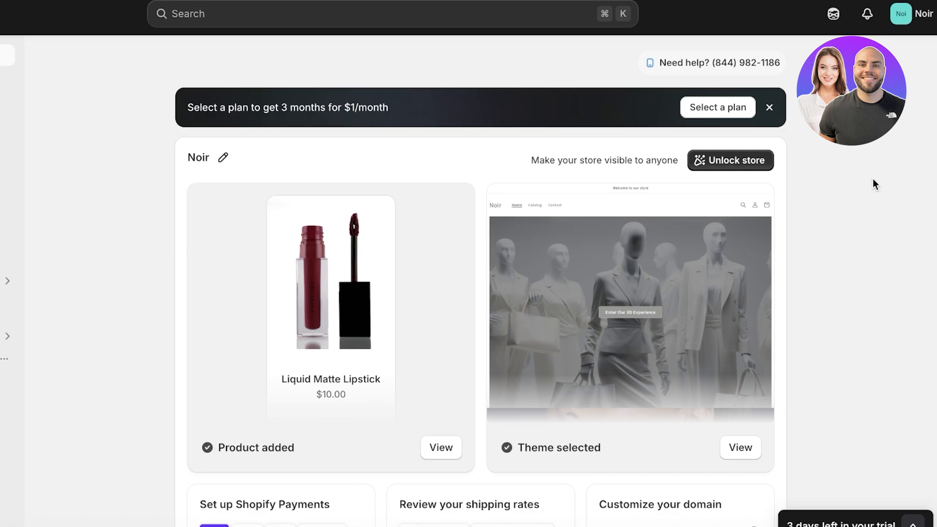
Step: Dismiss the plan offer, go through the list of all stores to a new store, and skip its customized setup
{"action": "left_click", "coordinate": [769, 108]}
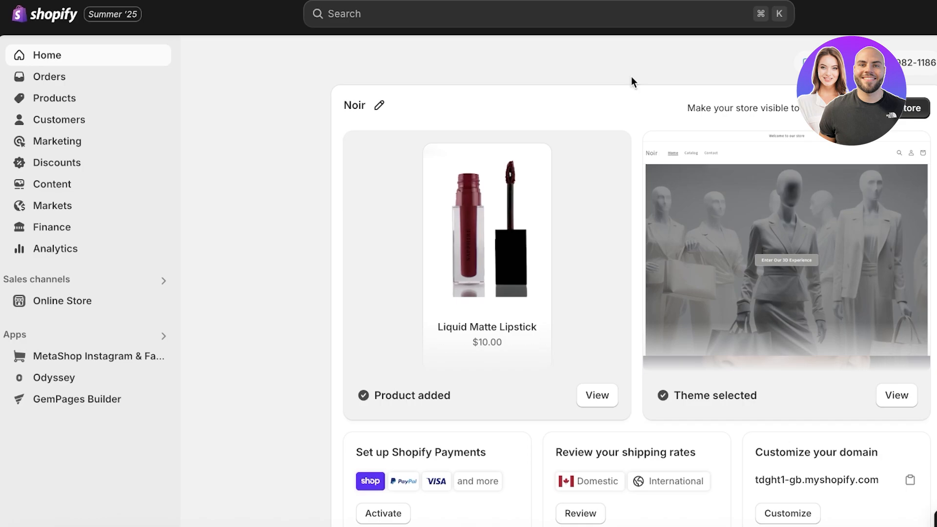
{"action": "left_click", "coordinate": [913, 13]}
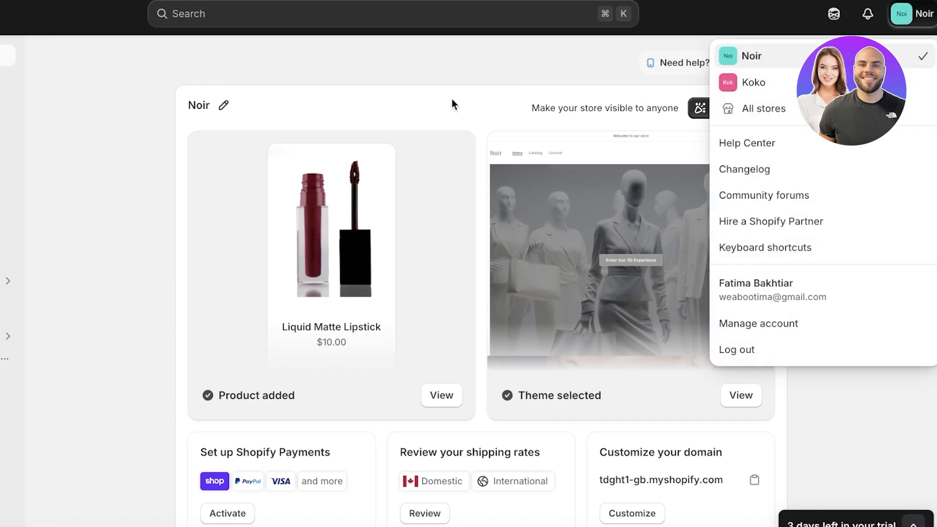
{"action": "left_click", "coordinate": [727, 109]}
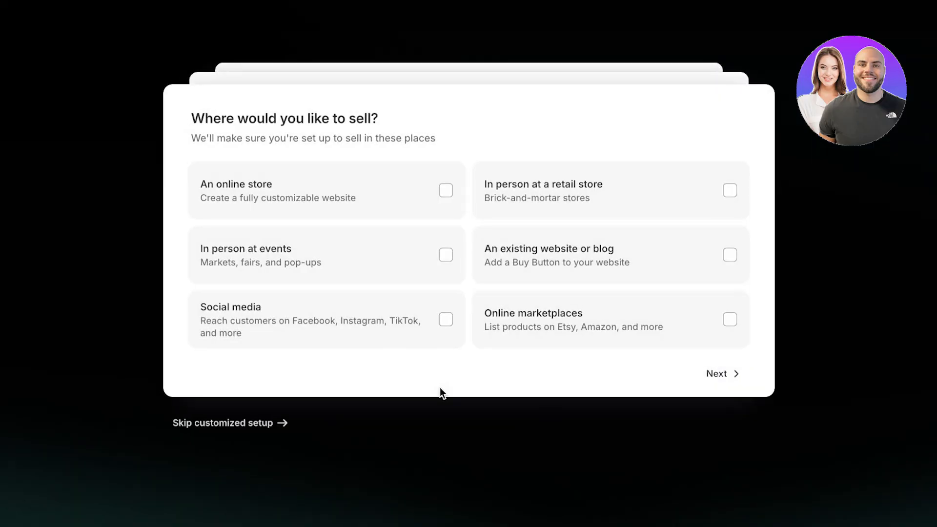
{"action": "left_click", "coordinate": [270, 424]}
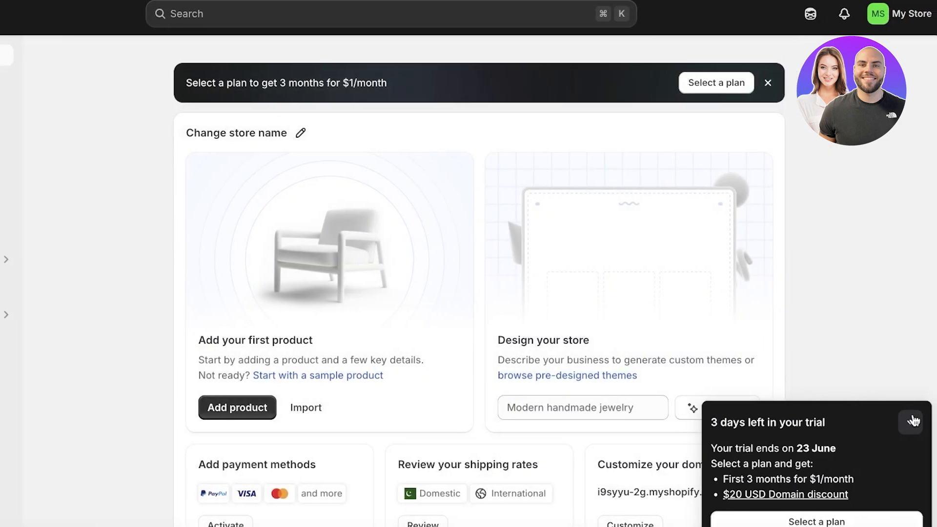
Step: Collapse the trial notice and open the store design section of the Online Store themes
{"action": "left_click", "coordinate": [910, 420]}
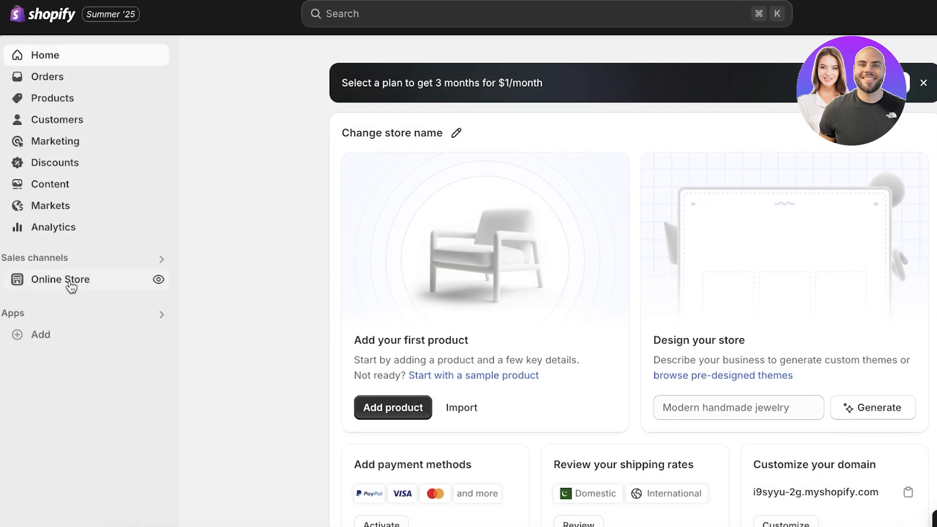
{"action": "left_click", "coordinate": [71, 287]}
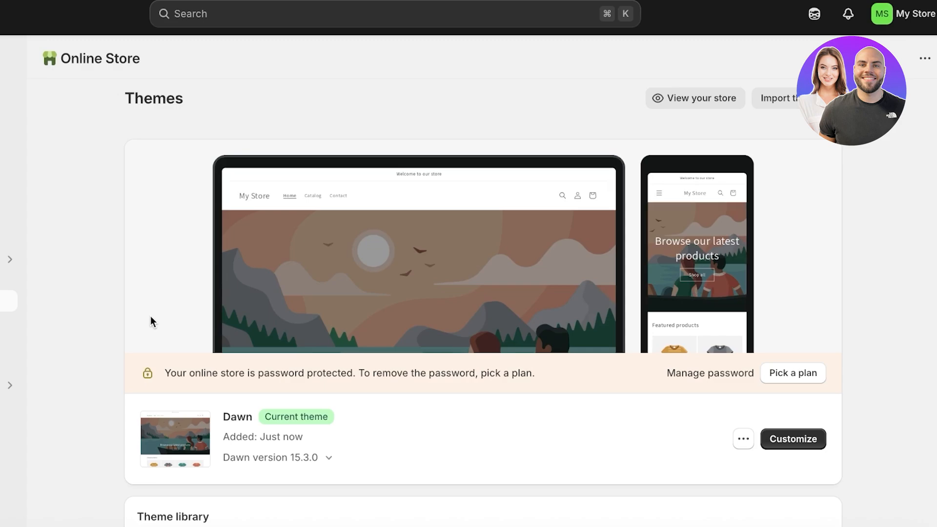
{"action": "scroll", "coordinate": [252, 255], "scroll_direction": "down", "scroll_amount": 6}
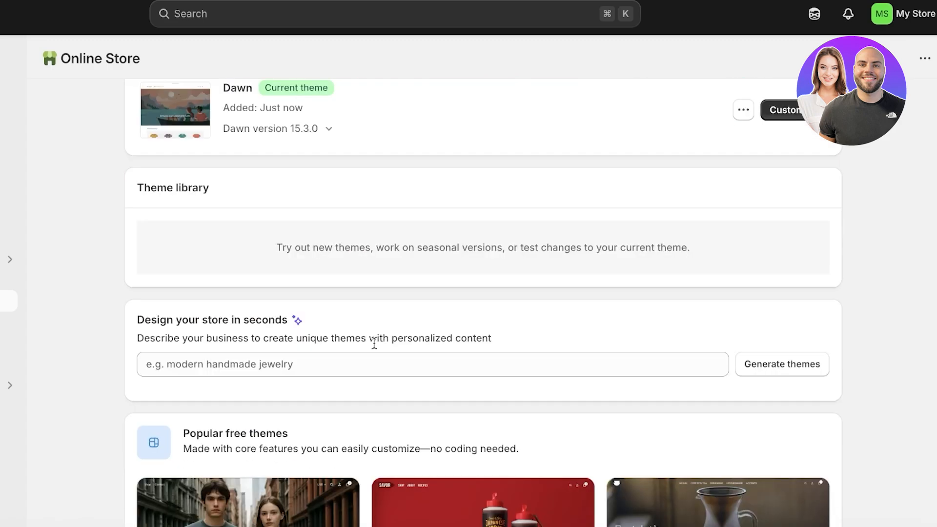
Step: Begin the business description with "My brand is called 'Elia'. It is a luxury clothing brand. We have classic cuts, elegant designs."
{"action": "left_click", "coordinate": [316, 359]}
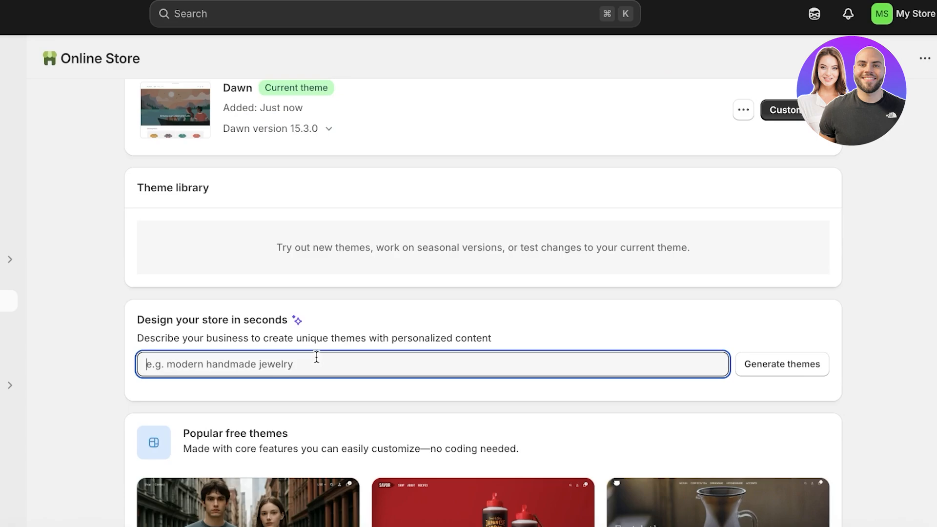
{"action": "scroll", "coordinate": [315, 359], "scroll_direction": "down", "scroll_amount": 2}
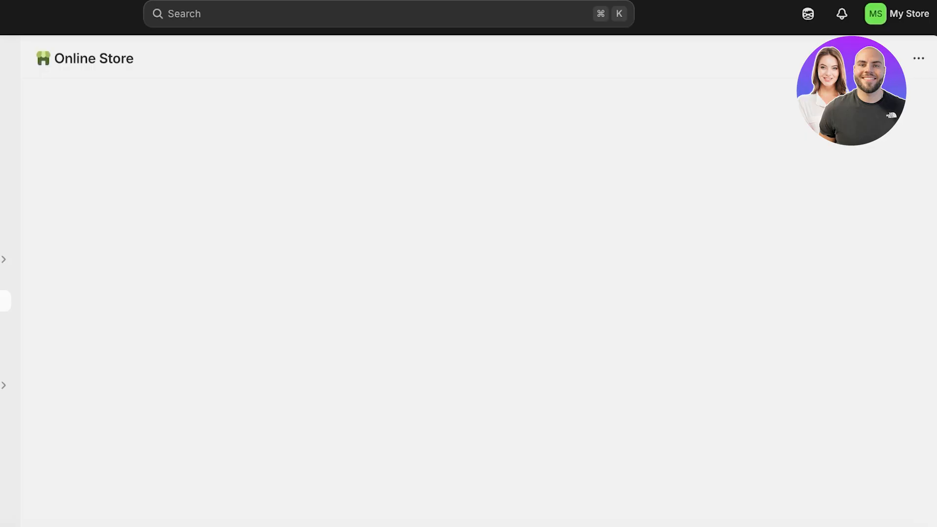
{"action": "type", "text": "My b"}
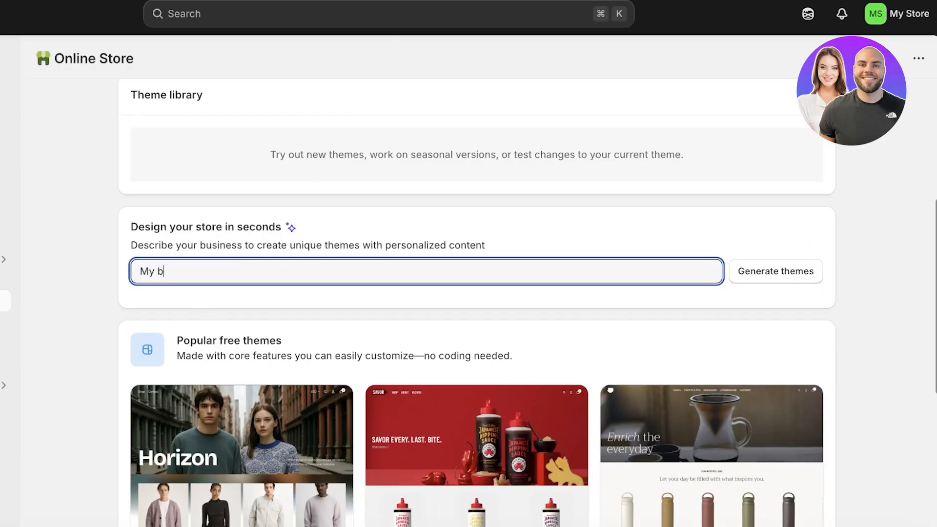
{"action": "type", "text": "rand is called 'Elia'. It is a lux"}
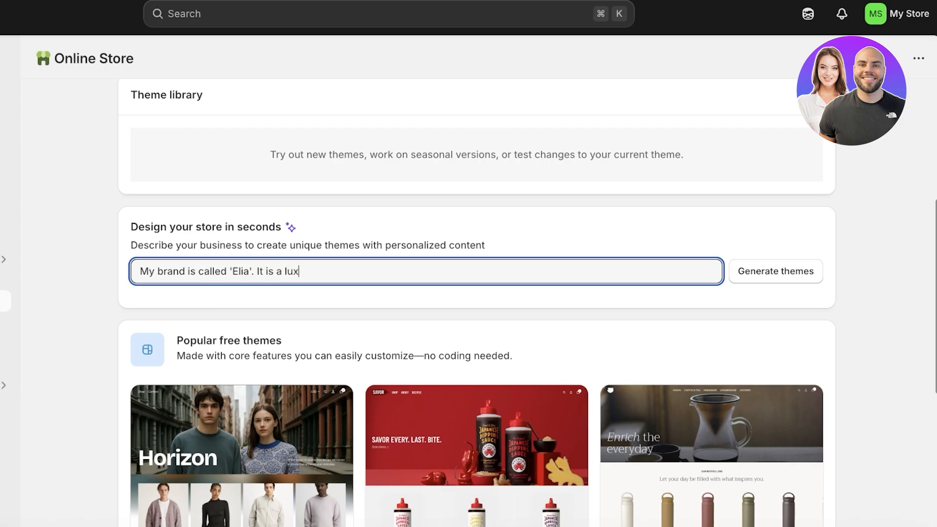
{"action": "type", "text": "ury clothing brand. We have"}
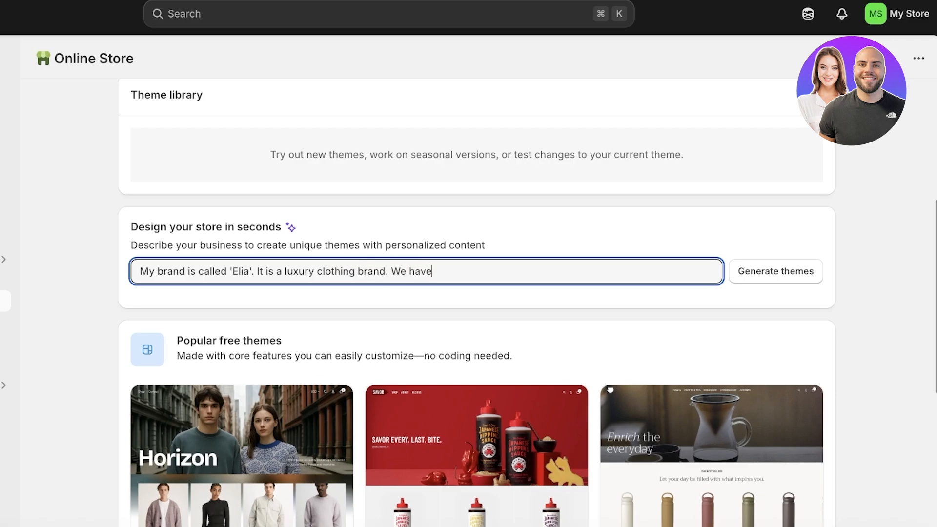
{"action": "type", "text": " classic cuts, elega"}
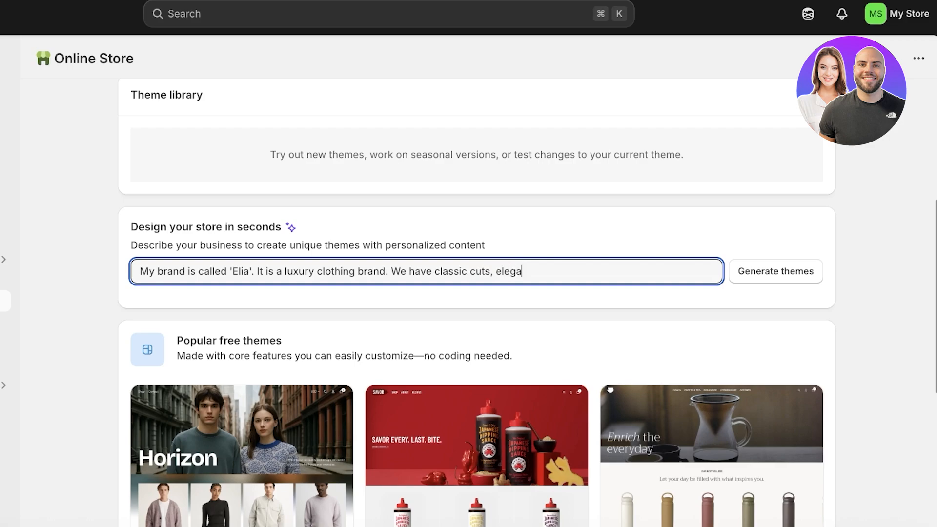
{"action": "type", "text": "nt designs. We cre"}
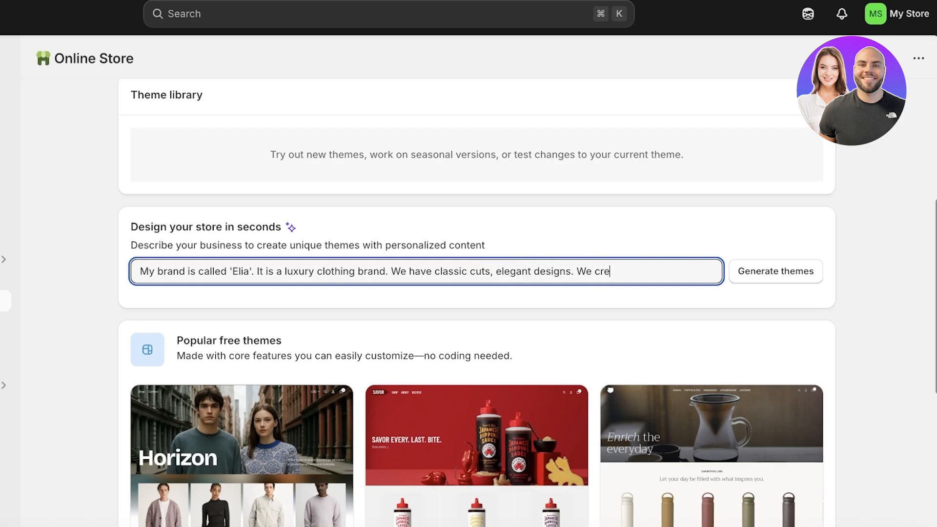
Step: Complete the description with "We create womenwear and menswear. Our latest collection is called 'Summer Somewhere SS25'." and generate themes
{"action": "type", "text": "ate womenwear an"}
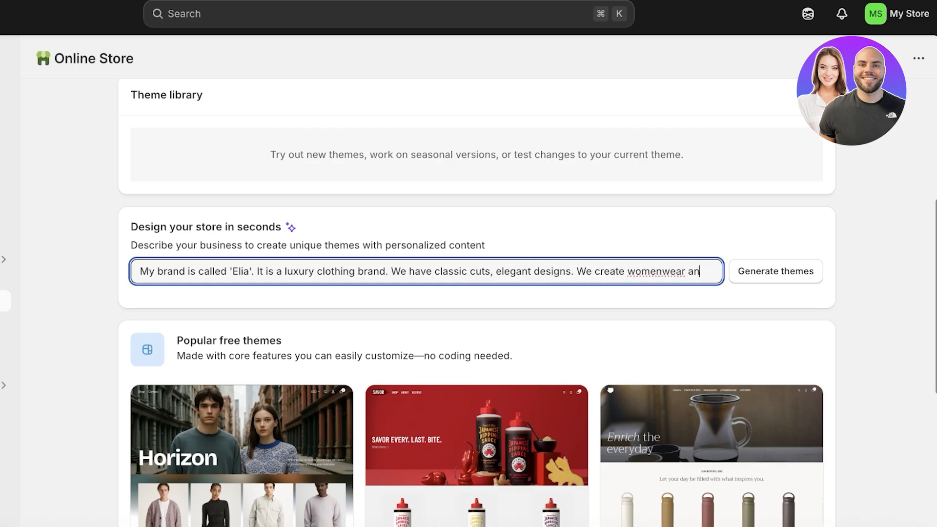
{"action": "type", "text": "d menswear. Our la"}
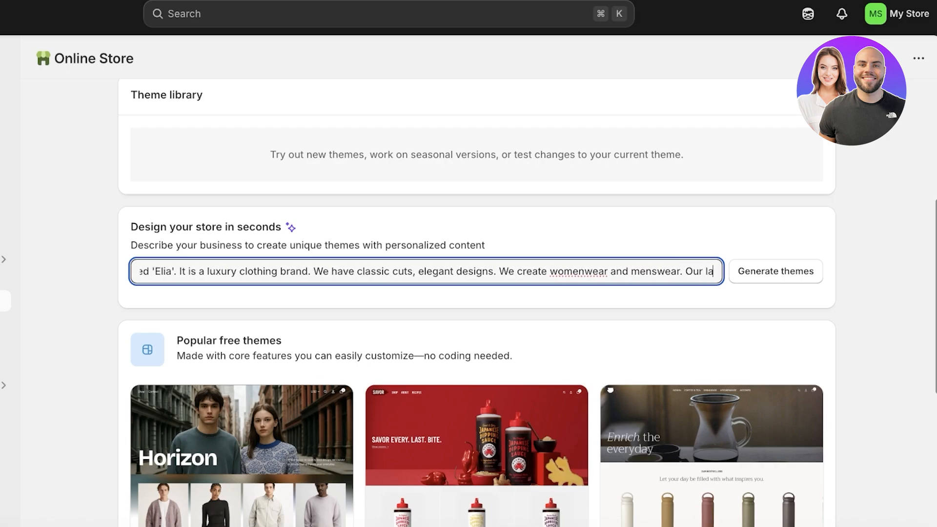
{"action": "type", "text": "test oollection"}
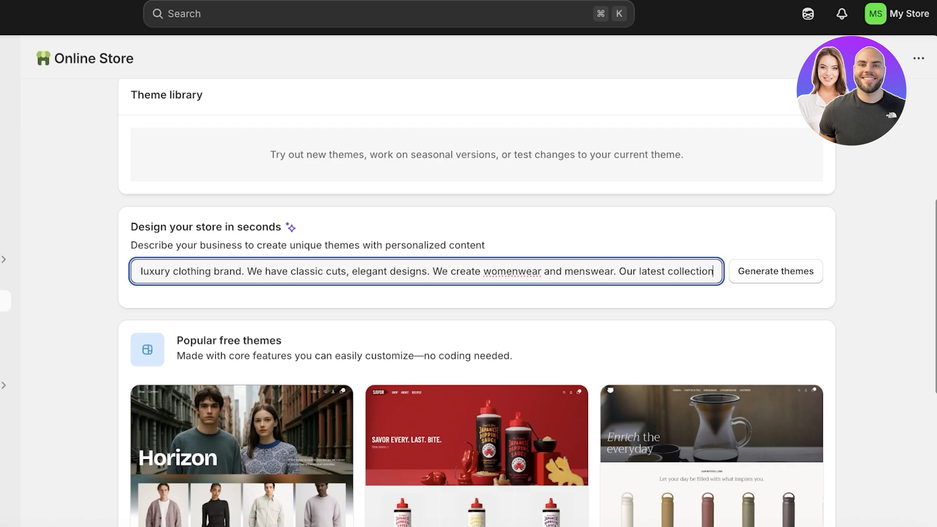
{"action": "type", "text": " is called 'Summer Somewhere SS"}
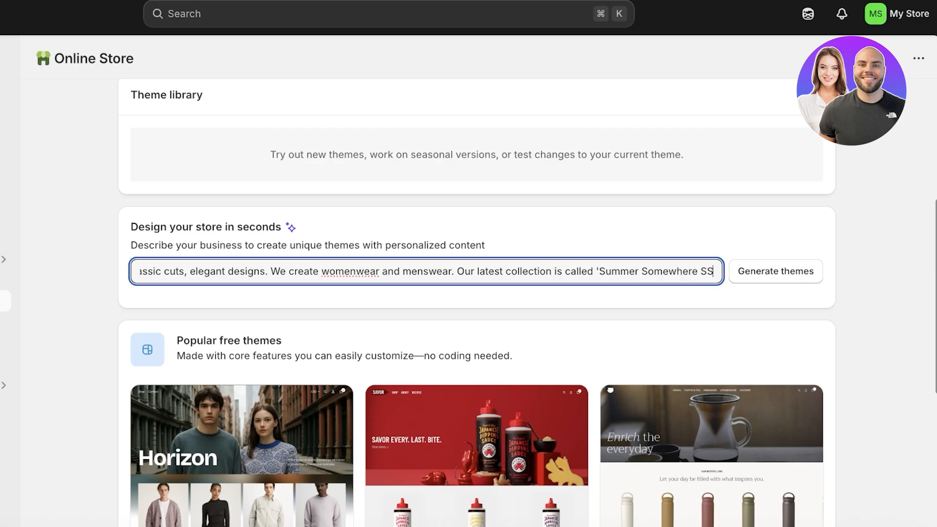
{"action": "type", "text": "25'."}
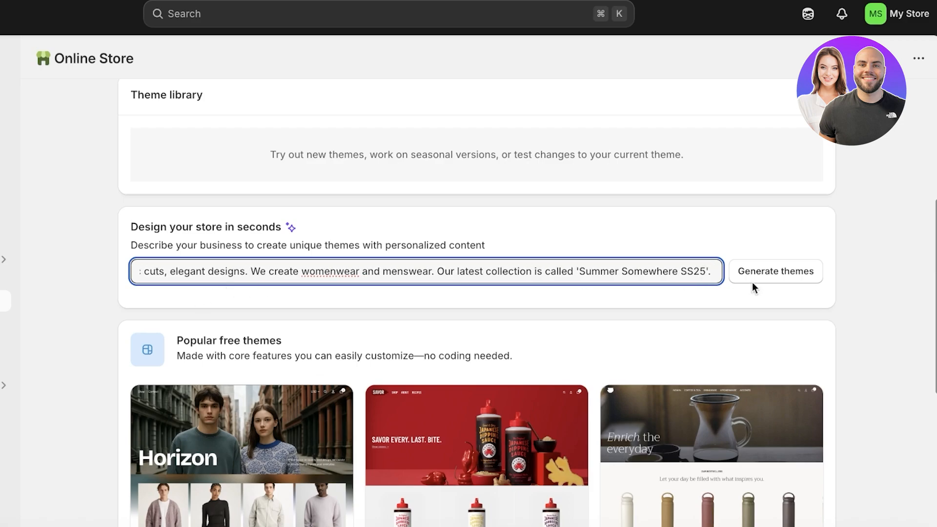
{"action": "left_click", "coordinate": [770, 272]}
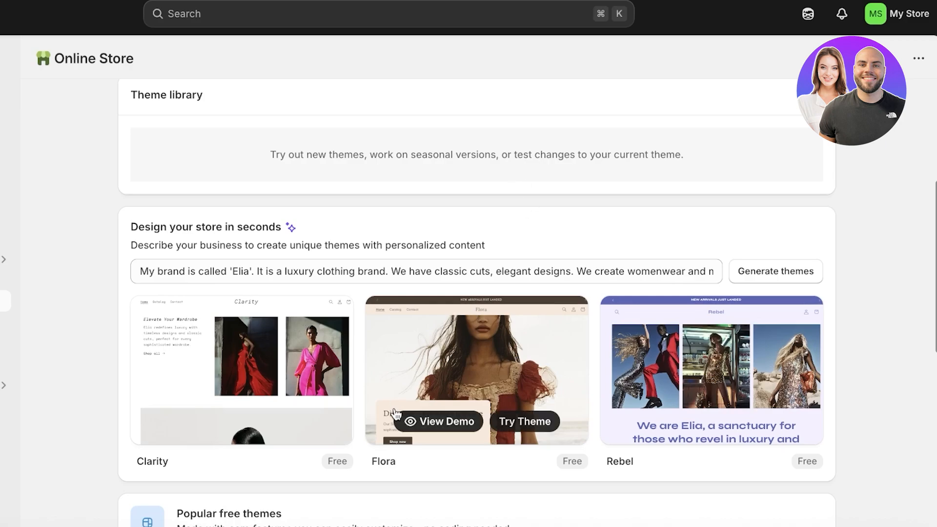
Step: Review the suggested themes, generate a new set from the same Elia description, and check the end of that description
{"action": "scroll", "coordinate": [331, 383], "scroll_direction": "down", "scroll_amount": 1}
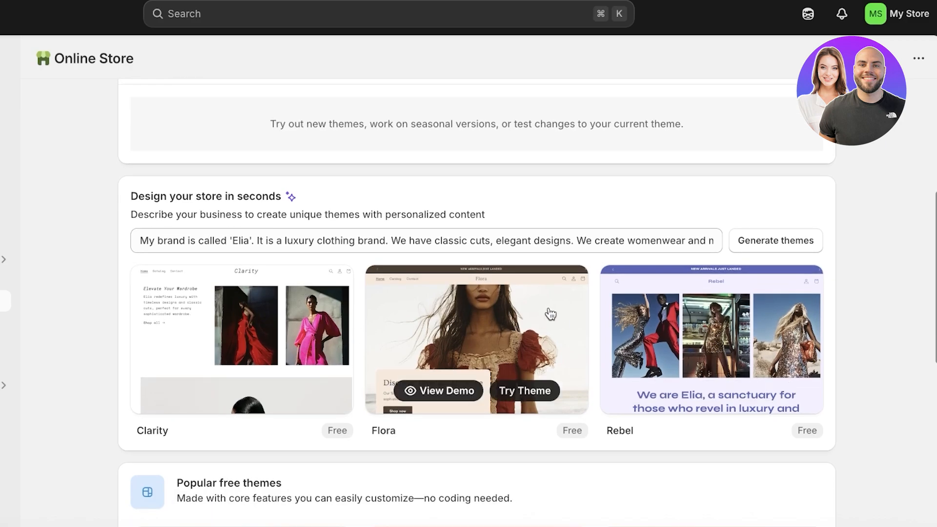
{"action": "scroll", "coordinate": [855, 265], "scroll_direction": "down", "scroll_amount": 1}
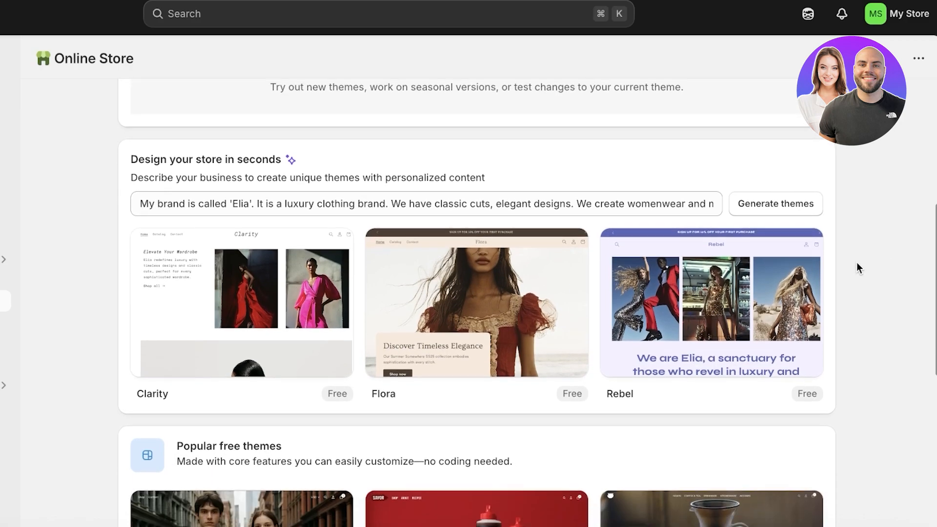
{"action": "left_click", "coordinate": [566, 204]}
{"action": "left_click", "coordinate": [781, 201]}
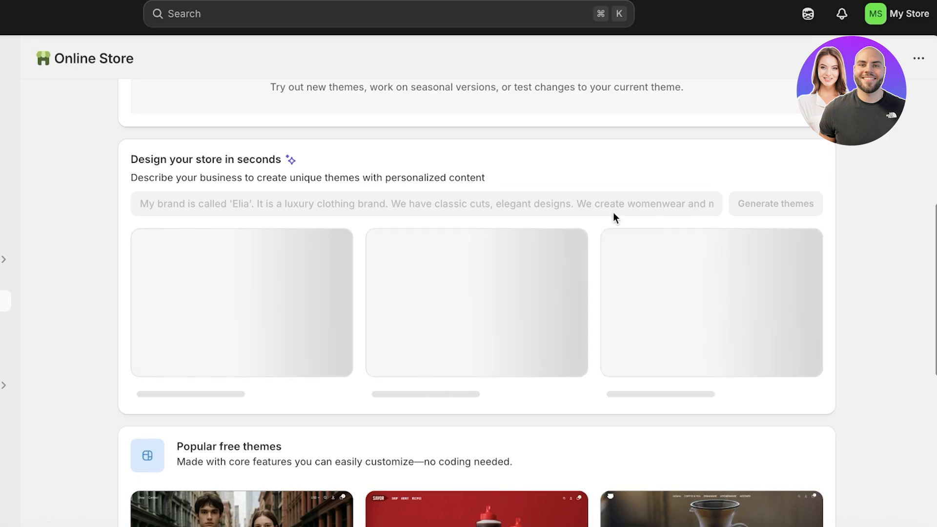
{"action": "left_click_drag", "start_coordinate": [514, 204], "coordinate": [681, 198]}
{"action": "left_click", "coordinate": [671, 198]}
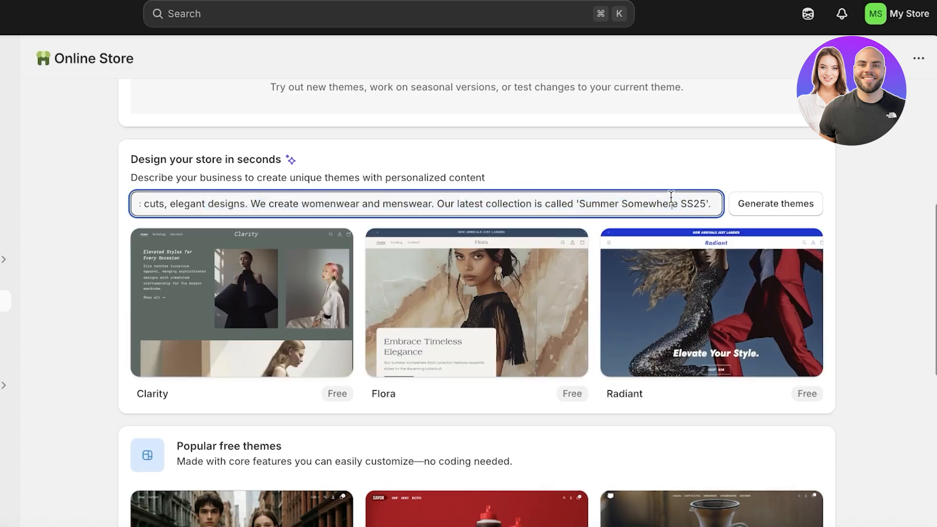
Step: Open the demo of the generated Radiant theme and examine its home page sections
{"action": "mouse_move", "coordinate": [663, 336]}
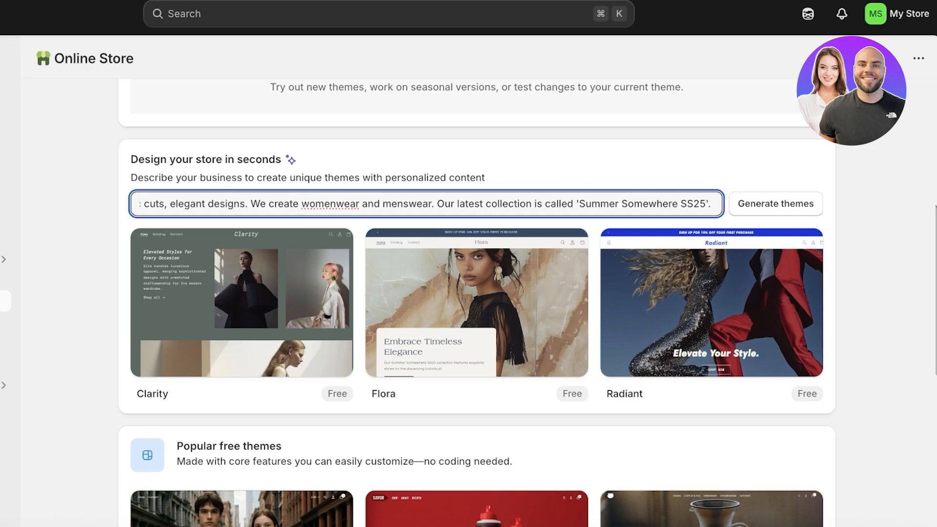
{"action": "left_click", "coordinate": [685, 352]}
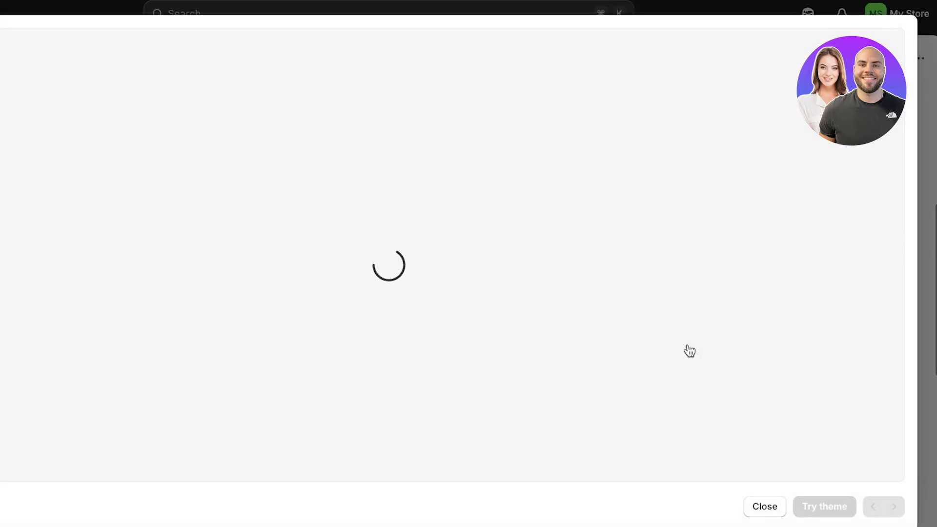
{"action": "scroll", "coordinate": [554, 166], "scroll_direction": "down", "scroll_amount": 10}
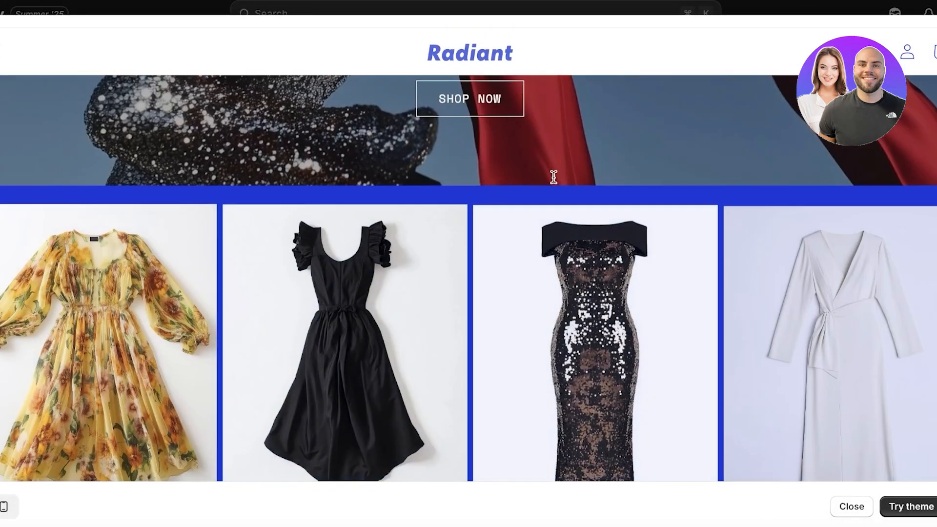
{"action": "scroll", "coordinate": [558, 184], "scroll_direction": "down", "scroll_amount": 15}
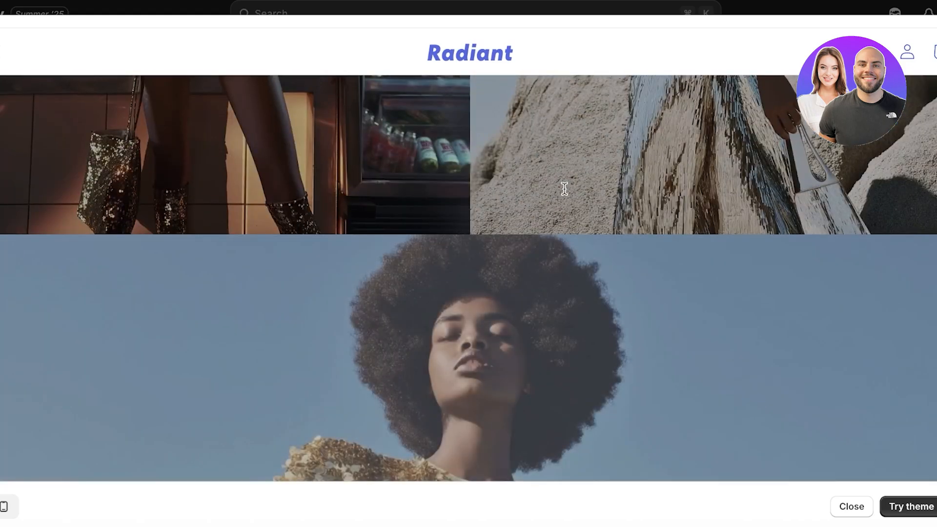
{"action": "scroll", "coordinate": [566, 193], "scroll_direction": "down", "scroll_amount": 5}
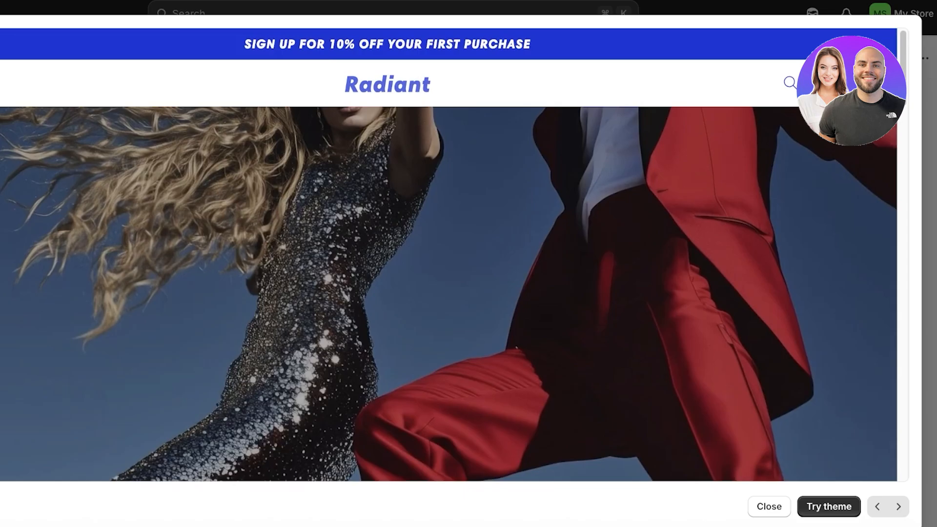
Step: Try the Radiant theme on the store from its demo and again from the generated themes
{"action": "left_click", "coordinate": [828, 506]}
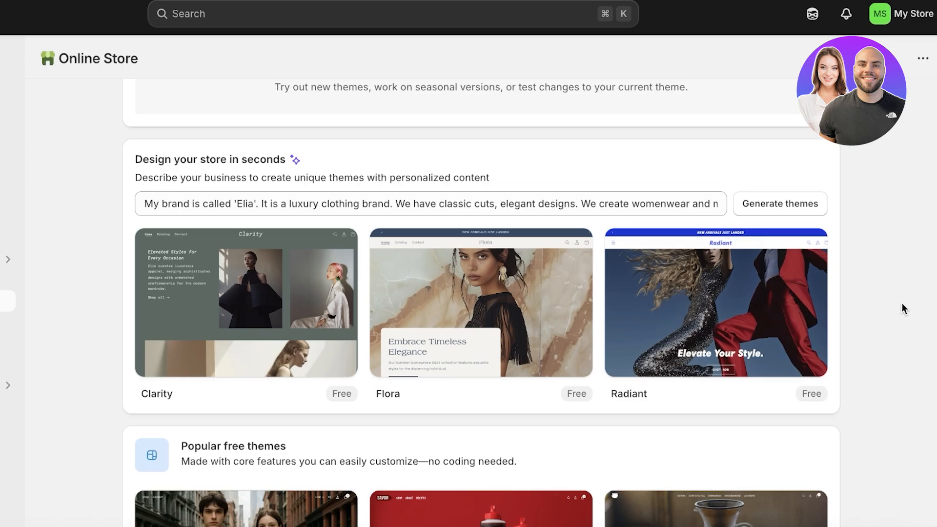
{"action": "mouse_move", "coordinate": [721, 324]}
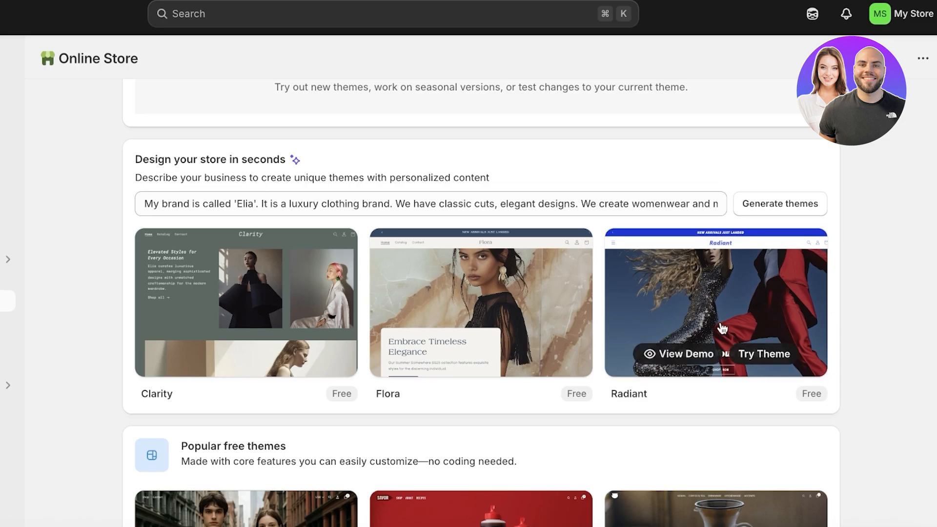
{"action": "left_click", "coordinate": [745, 356]}
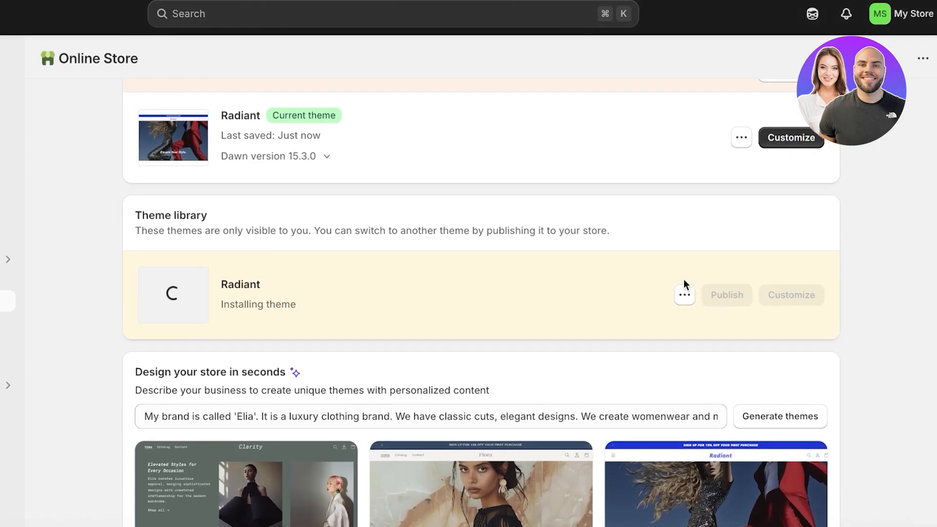
Step: Open the current Radiant theme for customization in the theme editor
{"action": "scroll", "coordinate": [417, 300], "scroll_direction": "up", "scroll_amount": 5}
{"action": "scroll", "coordinate": [390, 280], "scroll_direction": "down", "scroll_amount": 2}
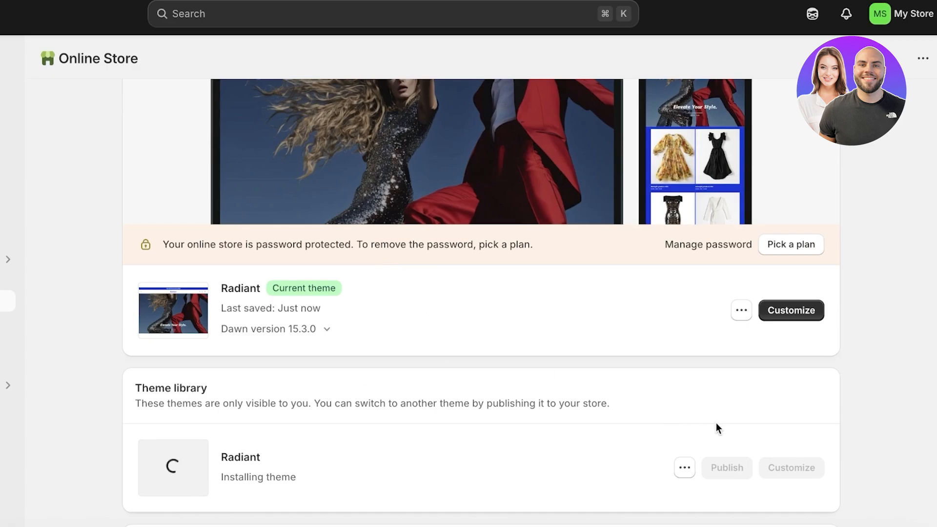
{"action": "left_click", "coordinate": [771, 315]}
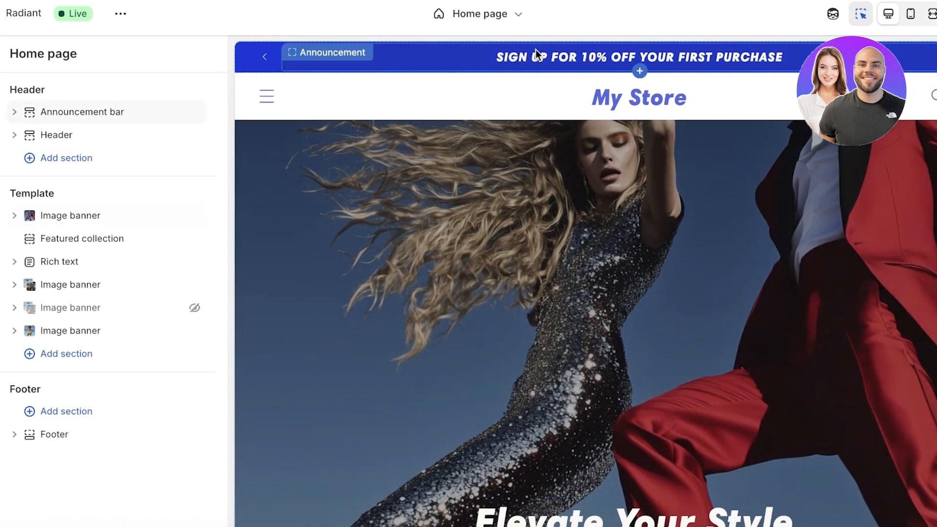
Step: Open the announcement bar's settings and look through its available color schemes
{"action": "left_click", "coordinate": [522, 57]}
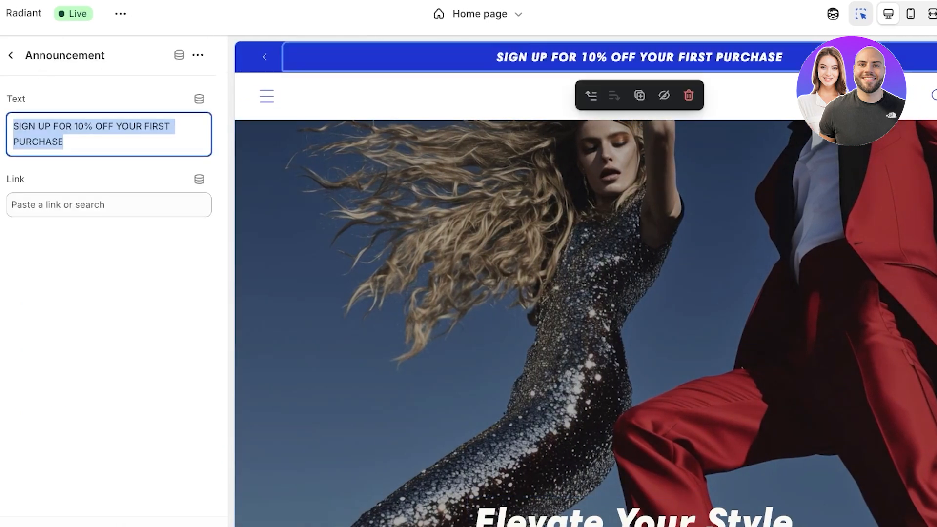
{"action": "left_click", "coordinate": [266, 69]}
{"action": "left_click", "coordinate": [127, 171]}
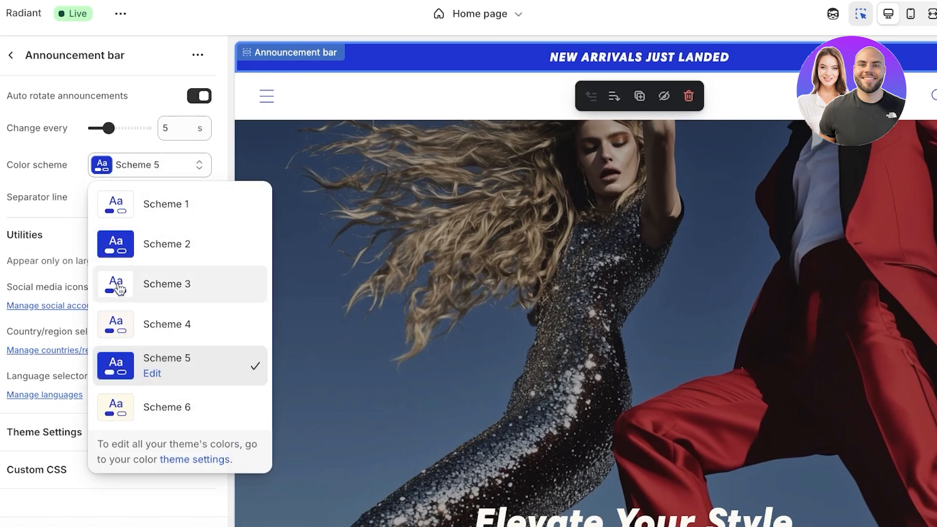
Step: Edit Scheme 1 in the theme's color settings and set its text color to gold #DECD72
{"action": "left_click", "coordinate": [10, 90]}
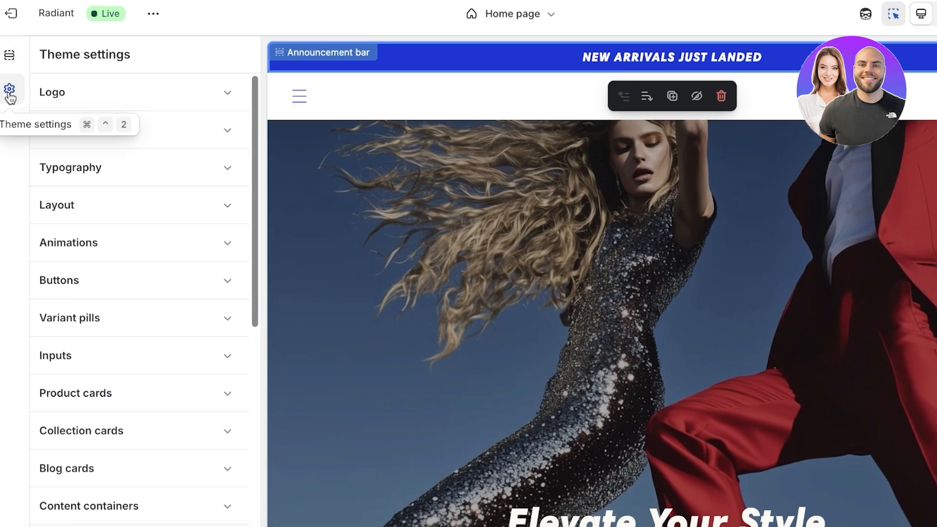
{"action": "left_click", "coordinate": [125, 130]}
{"action": "left_click", "coordinate": [81, 251]}
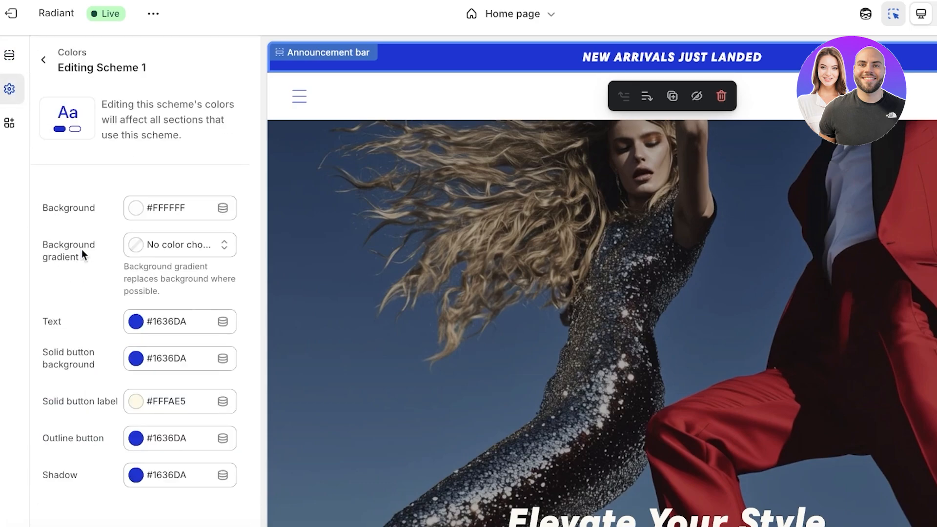
{"action": "left_click", "coordinate": [137, 322]}
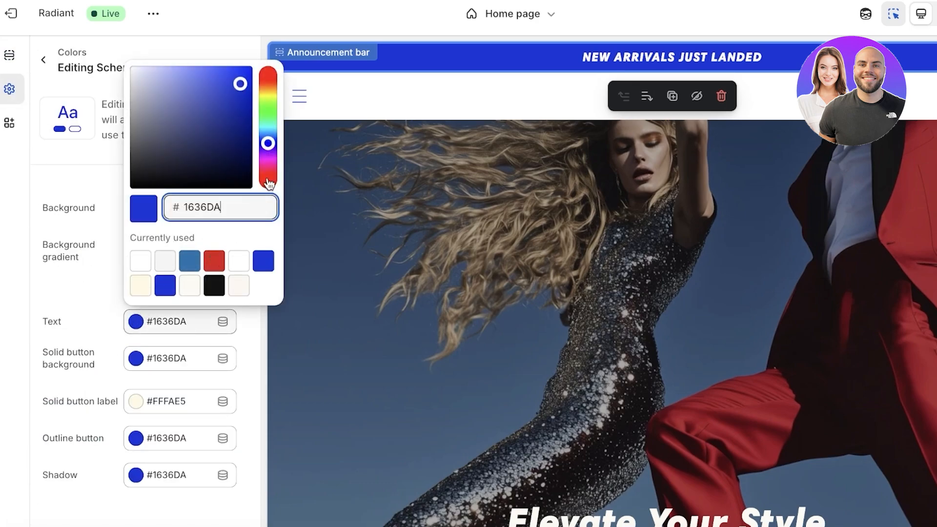
{"action": "left_click_drag", "start_coordinate": [274, 147], "coordinate": [267, 93]}
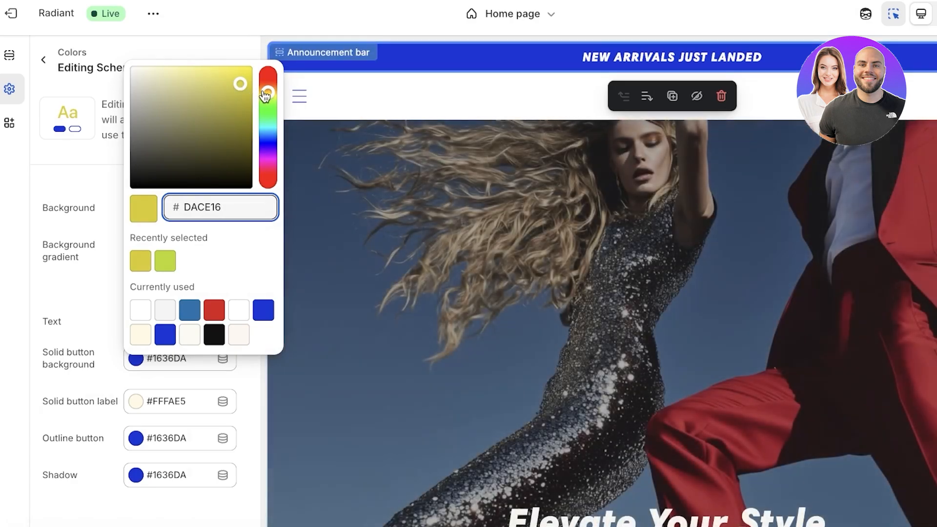
{"action": "left_click_drag", "start_coordinate": [201, 76], "coordinate": [185, 77]}
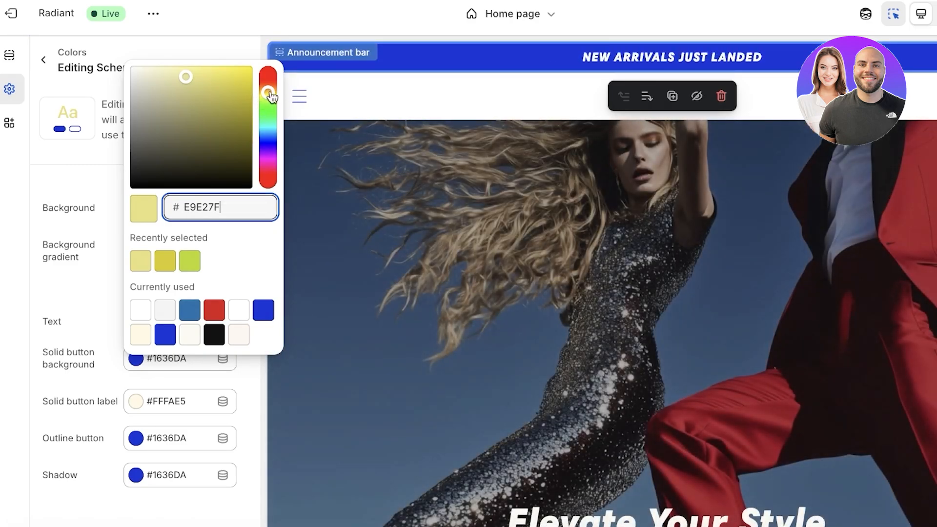
{"action": "left_click_drag", "start_coordinate": [270, 95], "coordinate": [269, 94]}
{"action": "mouse_move", "coordinate": [179, 92]}
{"action": "left_mouse_down"}
{"action": "mouse_move", "coordinate": [199, 87]}
{"action": "mouse_move", "coordinate": [180, 100]}
{"action": "mouse_move", "coordinate": [191, 86]}
{"action": "left_mouse_up"}
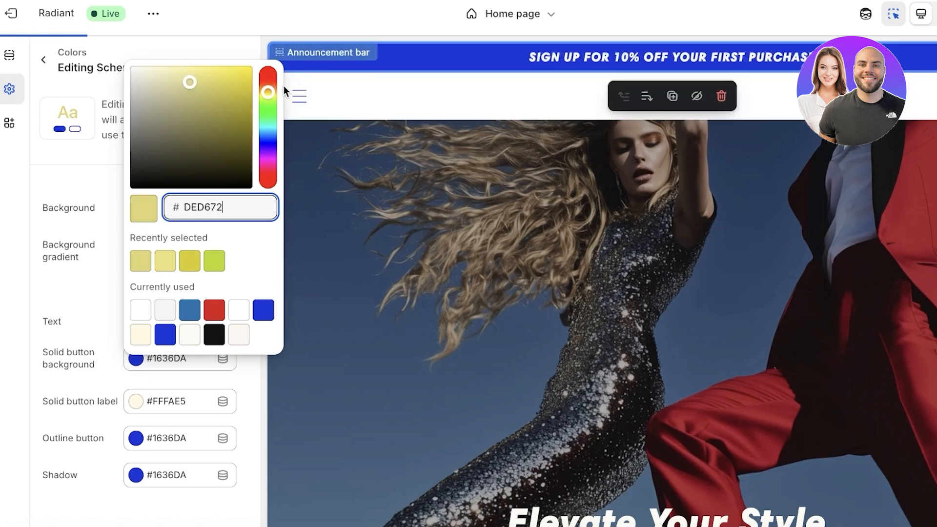
{"action": "left_click_drag", "start_coordinate": [269, 92], "coordinate": [268, 96]}
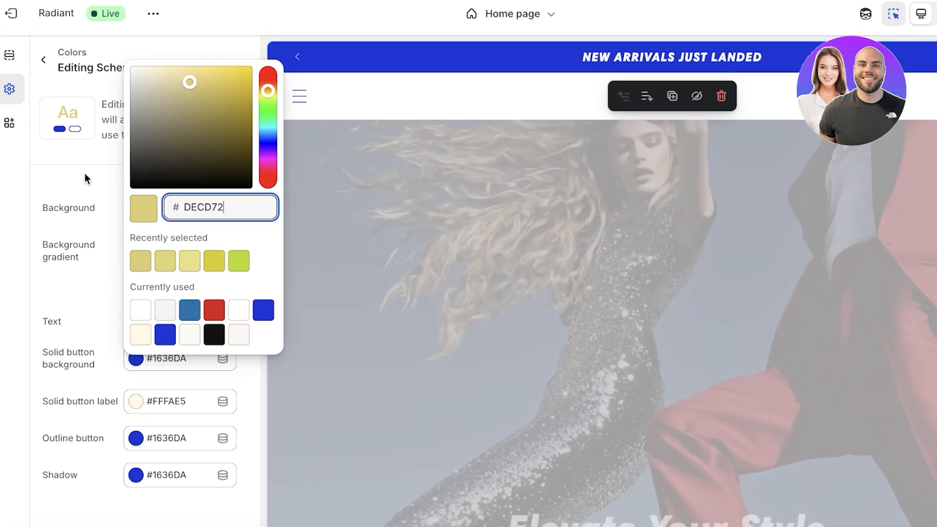
{"action": "left_click", "coordinate": [84, 173]}
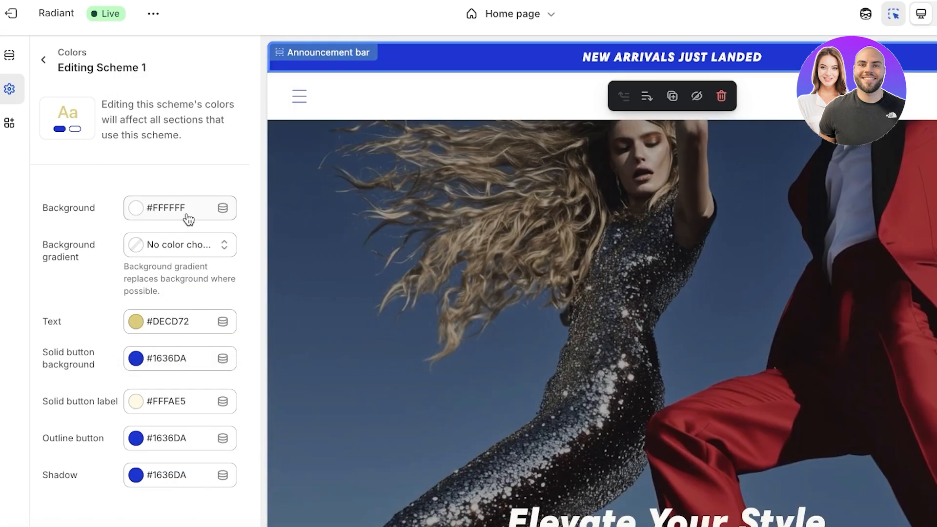
Step: Copy the hex code of Scheme 1's text color
{"action": "left_click", "coordinate": [166, 321]}
{"action": "left_click", "coordinate": [166, 321]}
{"action": "left_click", "coordinate": [166, 321]}
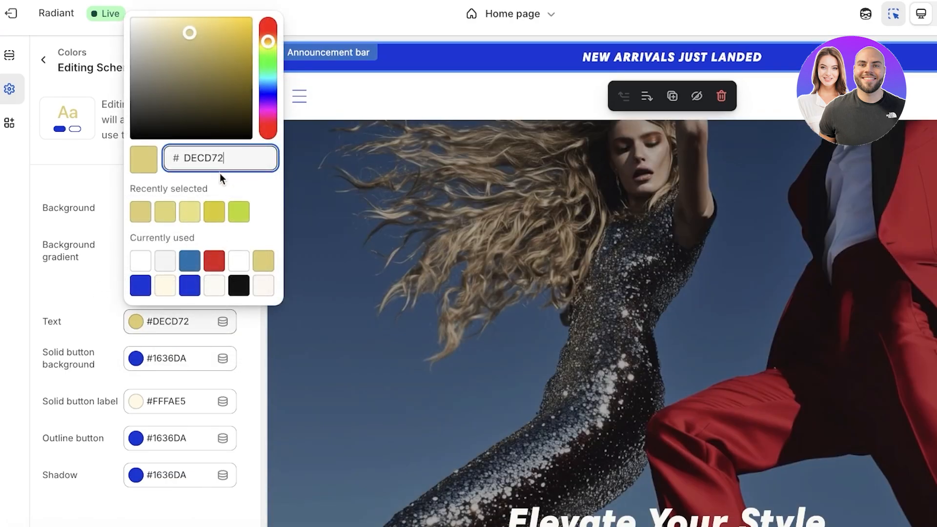
{"action": "right_click", "coordinate": [216, 156]}
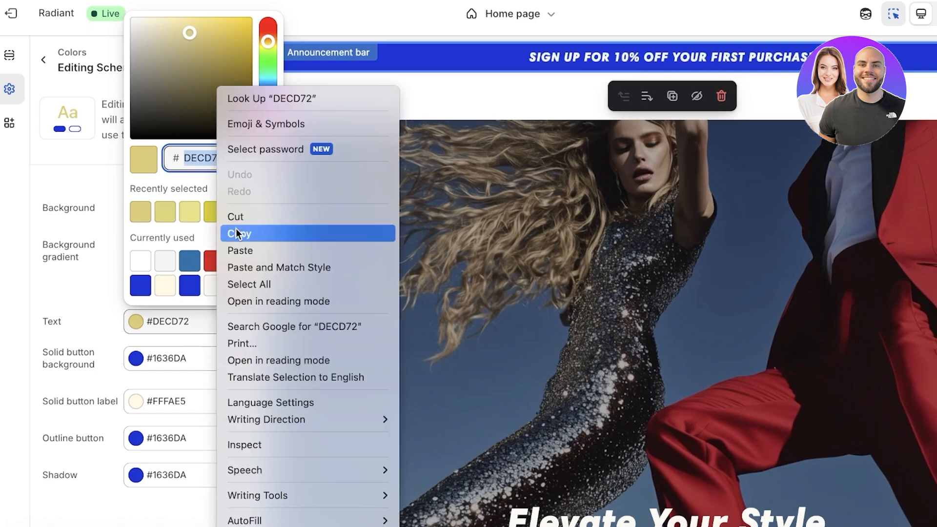
{"action": "left_click", "coordinate": [251, 230]}
Step: Set Scheme 1's solid button background to the copied color #DECD72
{"action": "left_click", "coordinate": [156, 353]}
{"action": "left_click", "coordinate": [160, 356]}
{"action": "right_click", "coordinate": [160, 356]}
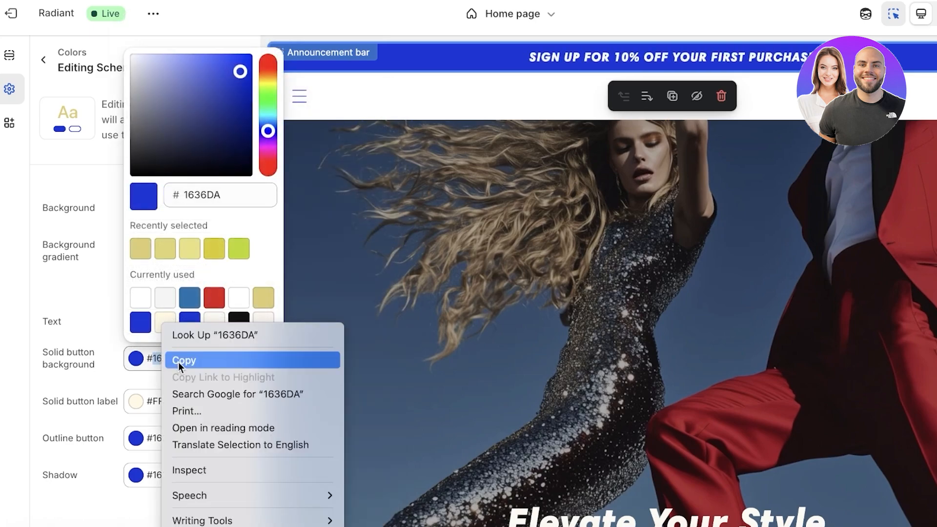
{"action": "left_click", "coordinate": [176, 324]}
{"action": "left_click", "coordinate": [181, 361]}
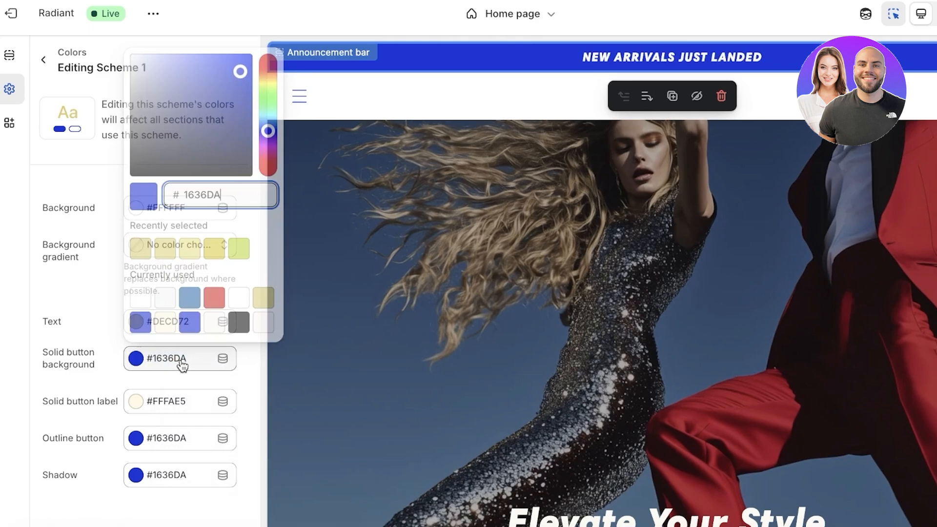
{"action": "left_click", "coordinate": [184, 362]}
{"action": "double_click", "coordinate": [200, 195]}
{"action": "right_click", "coordinate": [212, 195]}
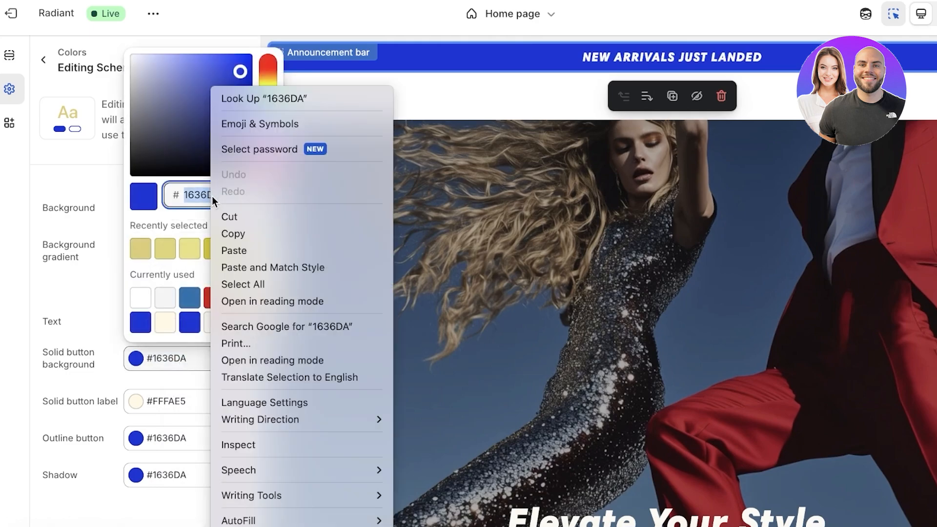
{"action": "left_click", "coordinate": [241, 251]}
{"action": "key", "text": "Return"}
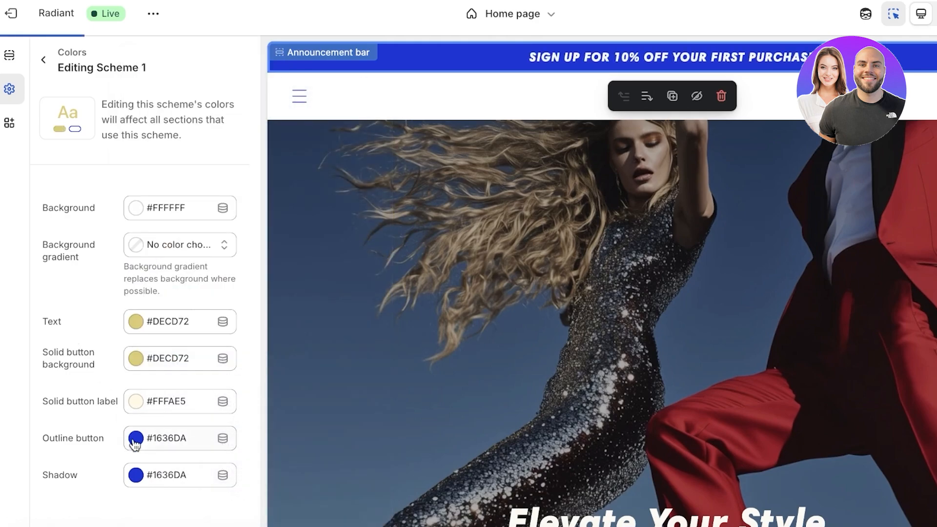
Step: Set Scheme 1's outline button and shadow colors to the recently selected gold #DECD72
{"action": "left_click", "coordinate": [149, 442]}
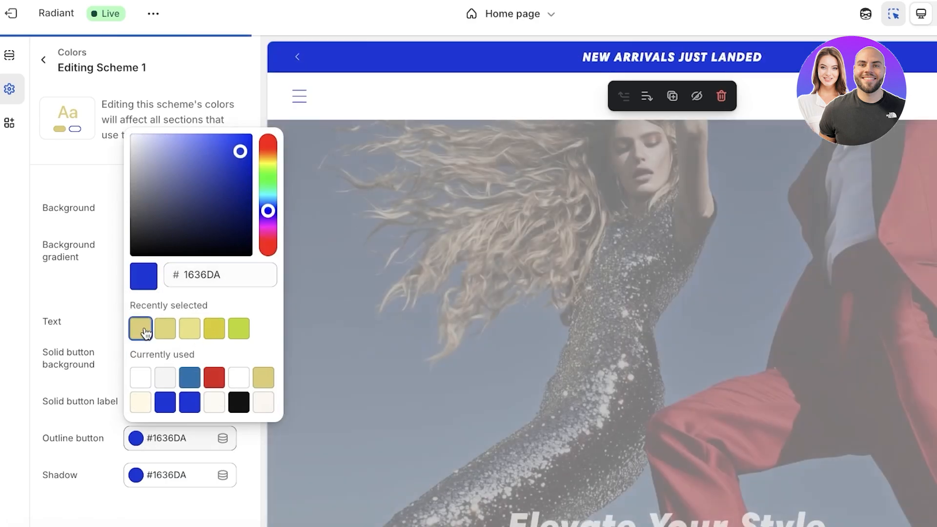
{"action": "left_click", "coordinate": [139, 326]}
{"action": "left_click", "coordinate": [136, 476]}
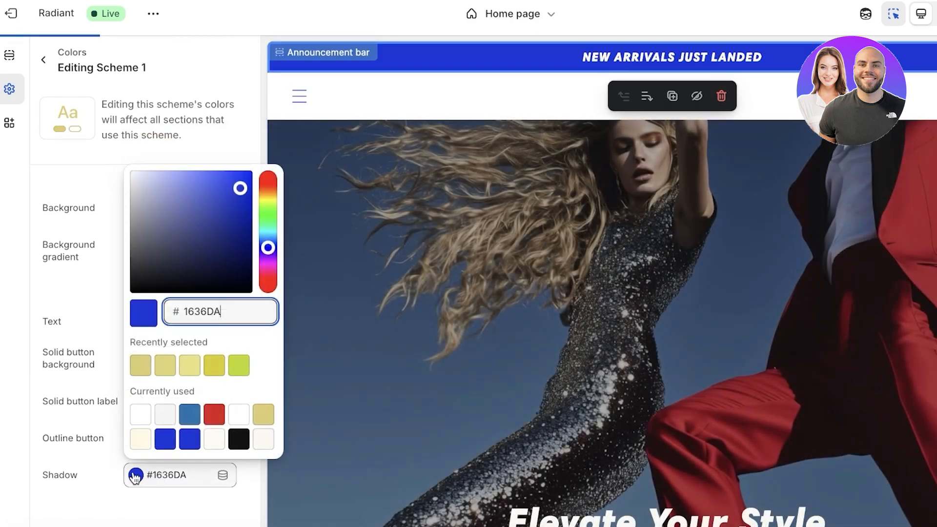
{"action": "left_click", "coordinate": [141, 365]}
{"action": "left_click", "coordinate": [431, 336]}
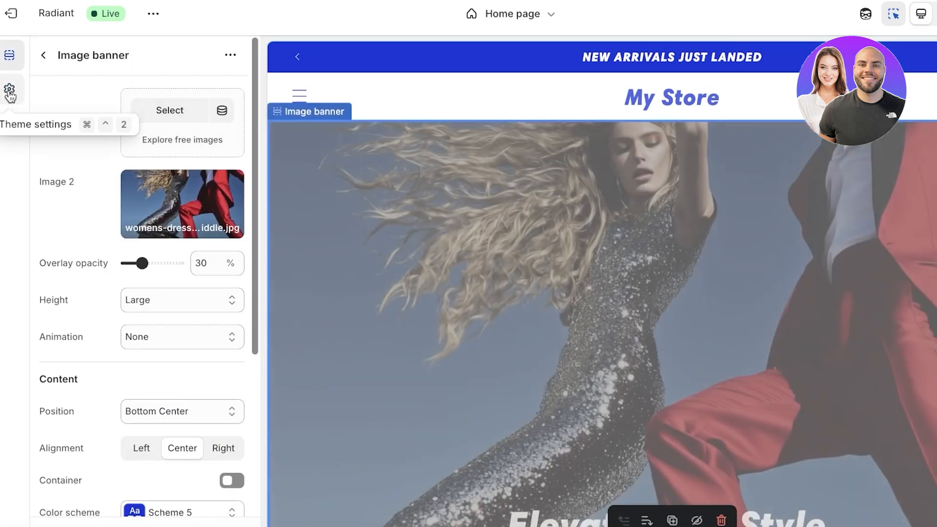
Step: Edit Scheme 2 in the theme's color settings, setting its background and solid button label to #DECD72
{"action": "left_click", "coordinate": [9, 89]}
{"action": "left_click", "coordinate": [47, 60]}
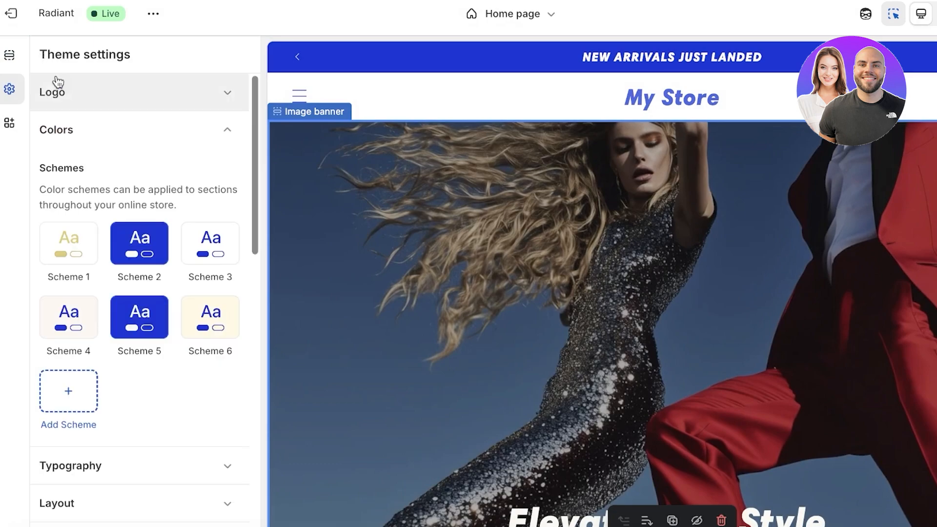
{"action": "left_click", "coordinate": [145, 244]}
{"action": "left_click", "coordinate": [141, 206]}
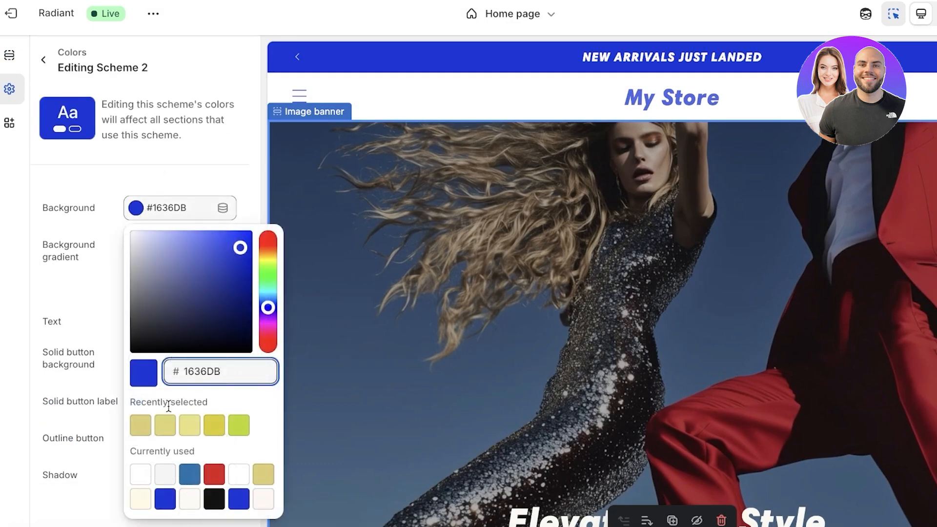
{"action": "left_click", "coordinate": [142, 424]}
{"action": "left_click", "coordinate": [134, 351]}
{"action": "left_click", "coordinate": [135, 401]}
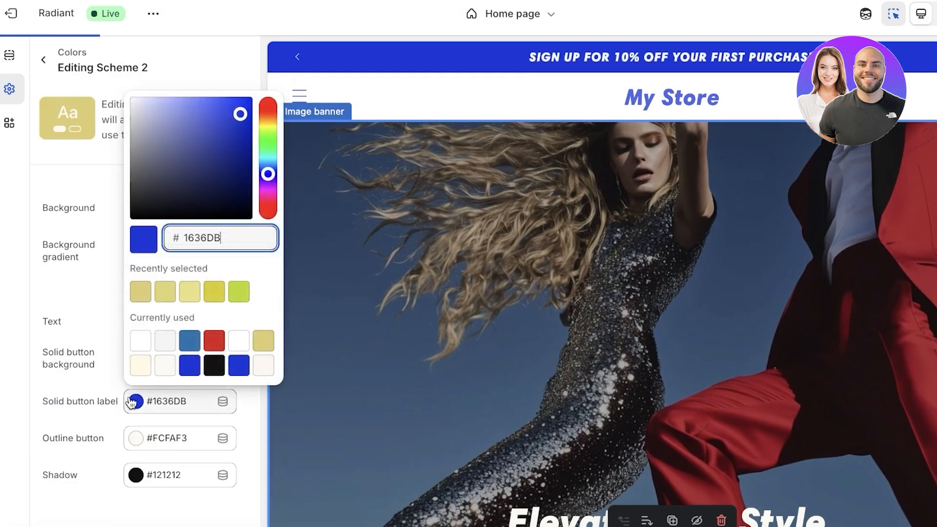
{"action": "left_click", "coordinate": [140, 248]}
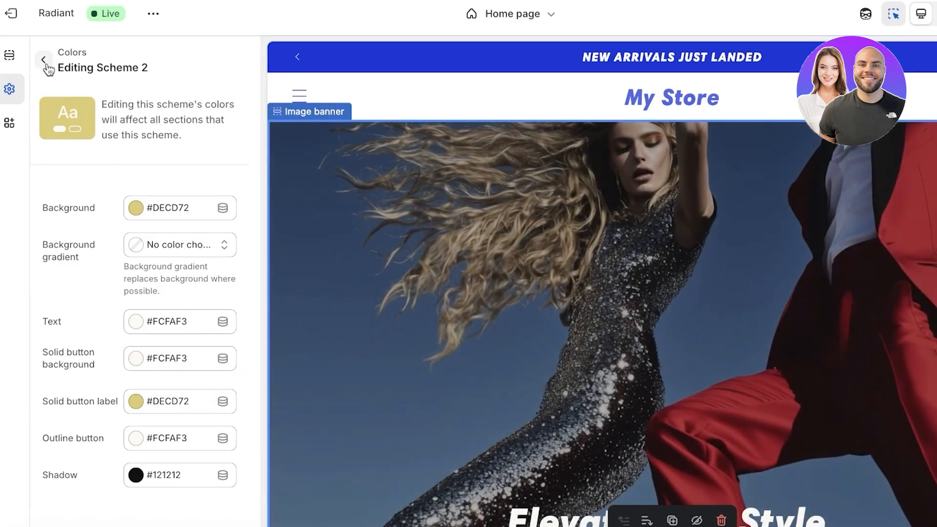
Step: Edit Scheme 3 and set its text and solid button background colors to #DECD72
{"action": "left_click", "coordinate": [45, 63]}
{"action": "left_click", "coordinate": [205, 264]}
{"action": "left_click", "coordinate": [146, 321]}
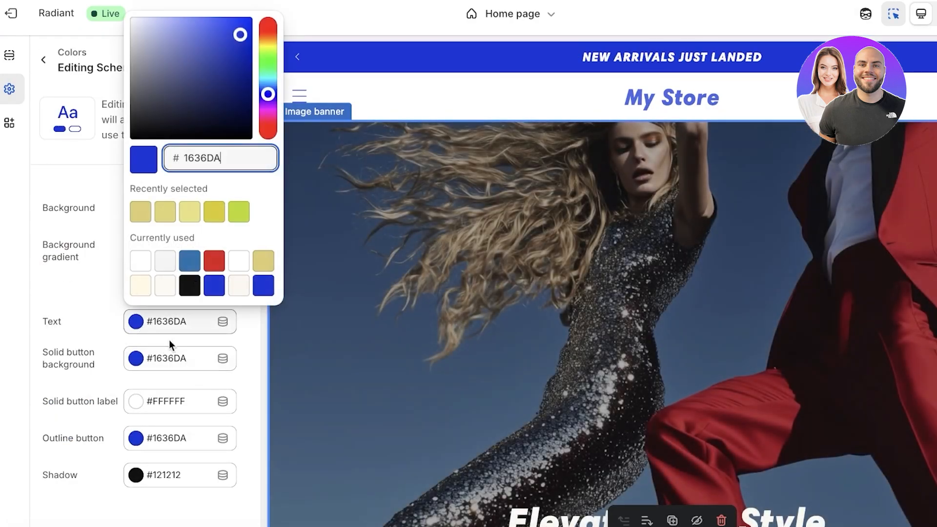
{"action": "left_click", "coordinate": [140, 211]}
{"action": "left_click", "coordinate": [146, 358]}
{"action": "left_click", "coordinate": [141, 248]}
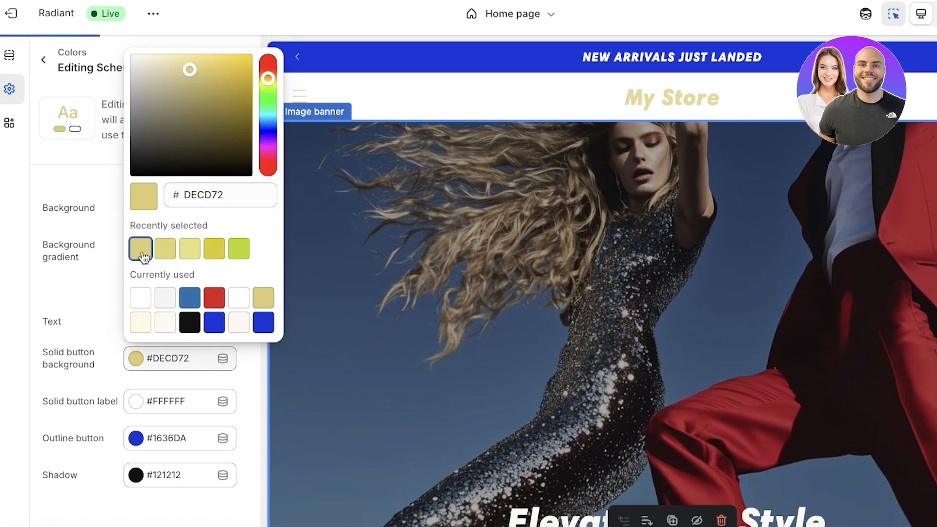
Step: Adjust Scheme 3's text color to a darker gold, #C2851D, and copy its hex code
{"action": "left_click", "coordinate": [172, 327]}
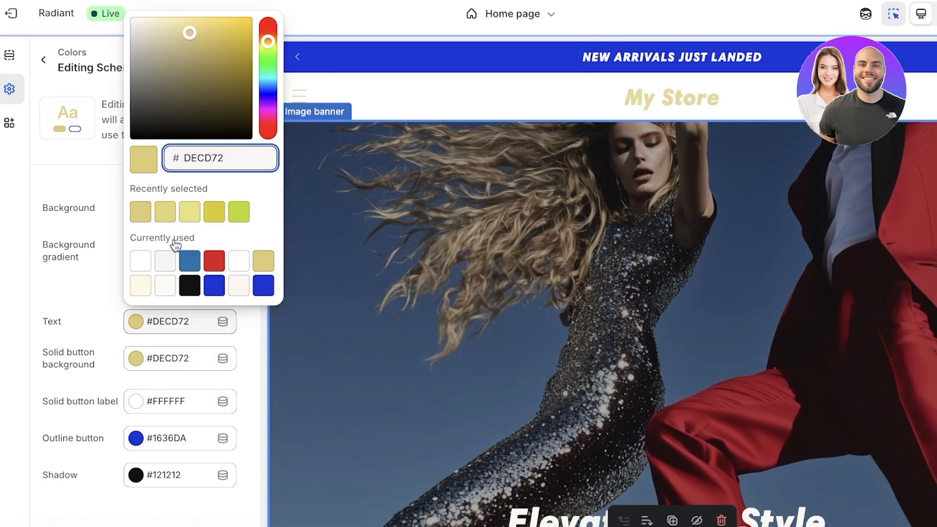
{"action": "left_click", "coordinate": [213, 211]}
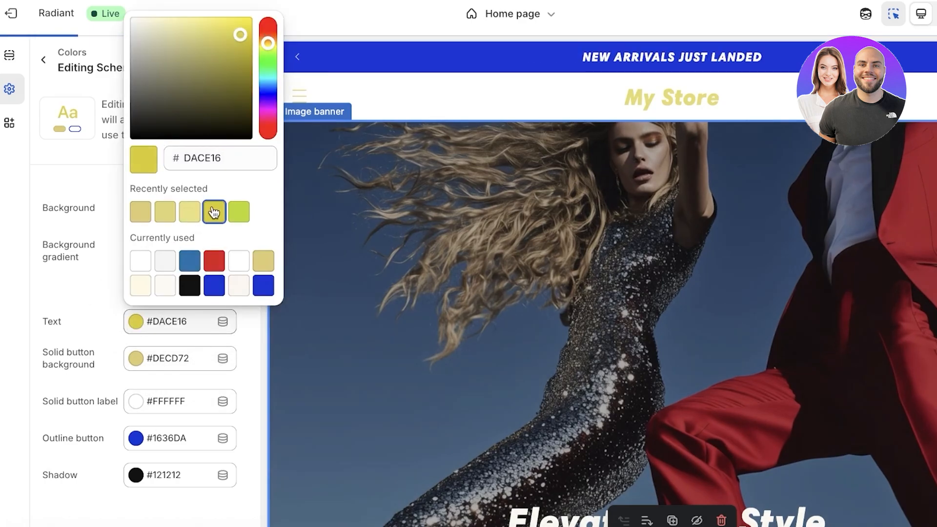
{"action": "left_click", "coordinate": [234, 46]}
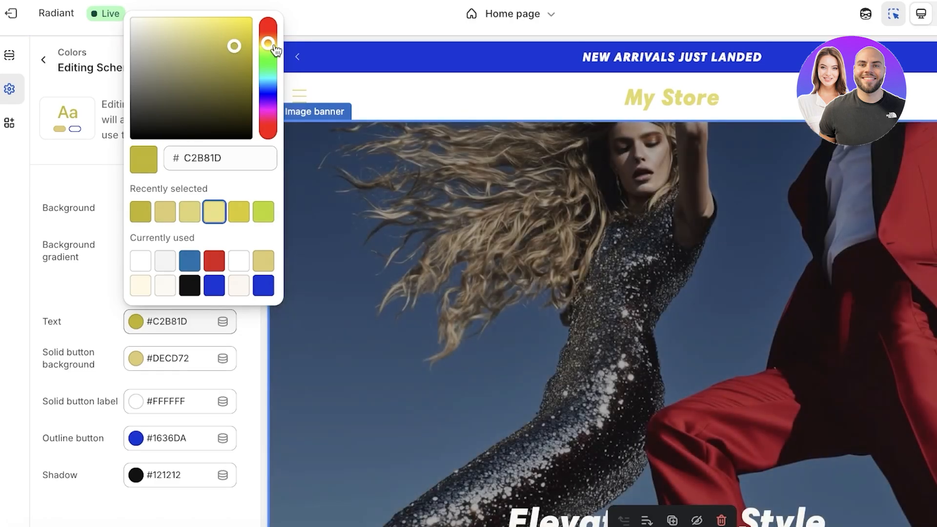
{"action": "left_click", "coordinate": [269, 42]}
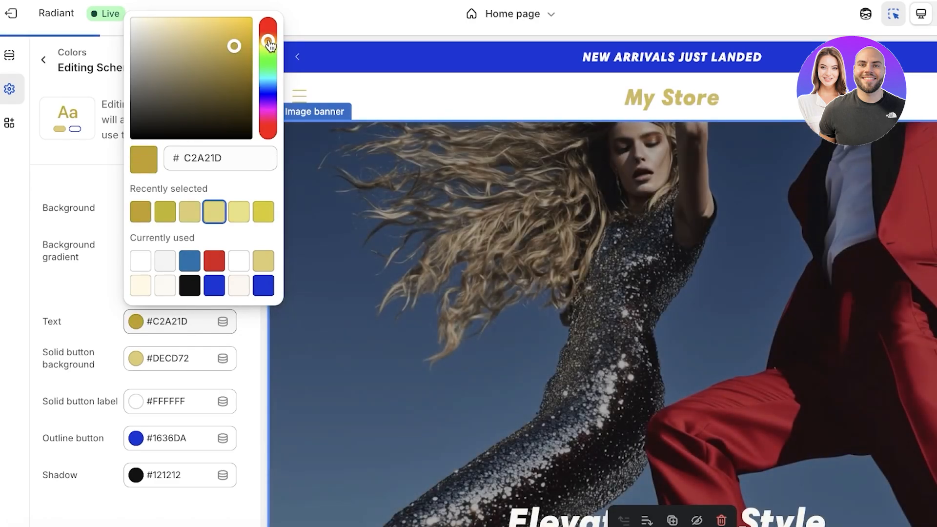
{"action": "left_click_drag", "start_coordinate": [270, 45], "coordinate": [268, 38]}
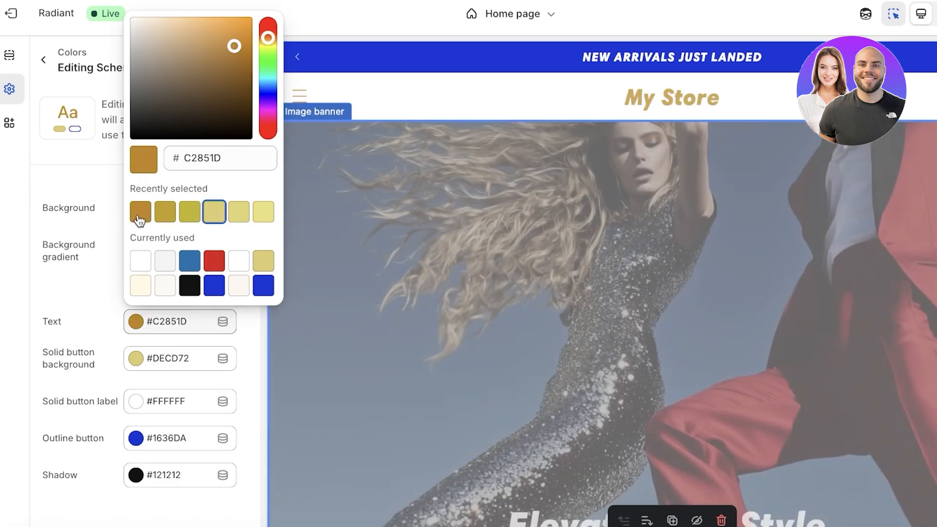
{"action": "left_click", "coordinate": [205, 156]}
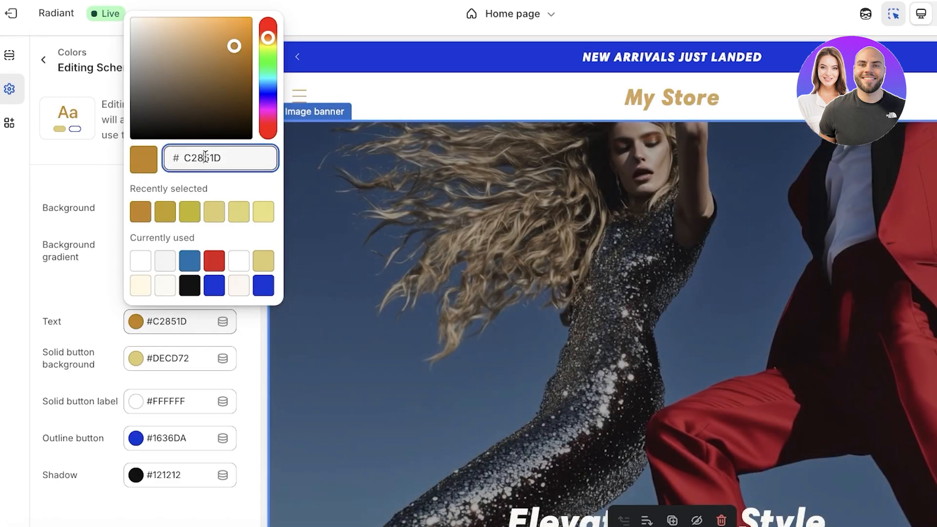
{"action": "right_click", "coordinate": [205, 156]}
{"action": "left_click", "coordinate": [226, 232]}
{"action": "left_click", "coordinate": [101, 234]}
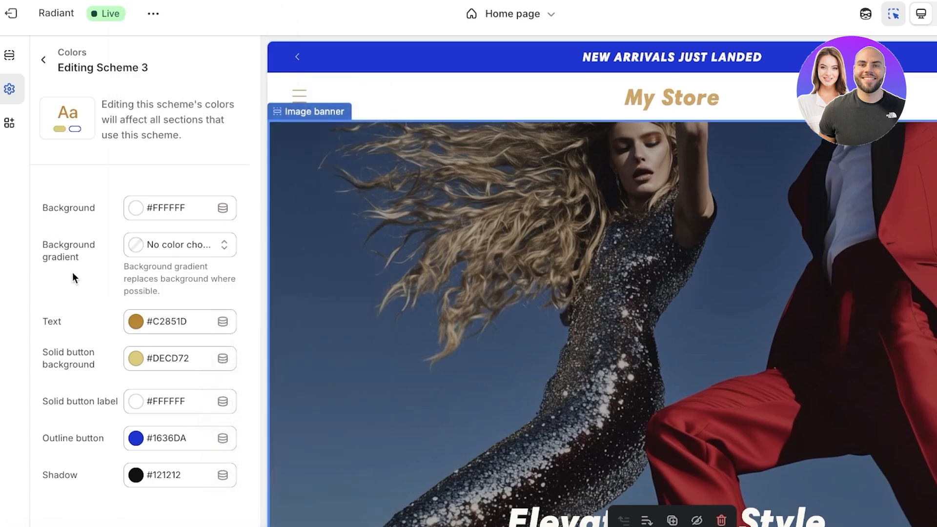
Step: Set Scheme 3's solid button background and outline button to #C2851D and return to the color scheme overview
{"action": "left_click", "coordinate": [129, 360]}
{"action": "left_click", "coordinate": [140, 245]}
{"action": "left_click", "coordinate": [133, 437]}
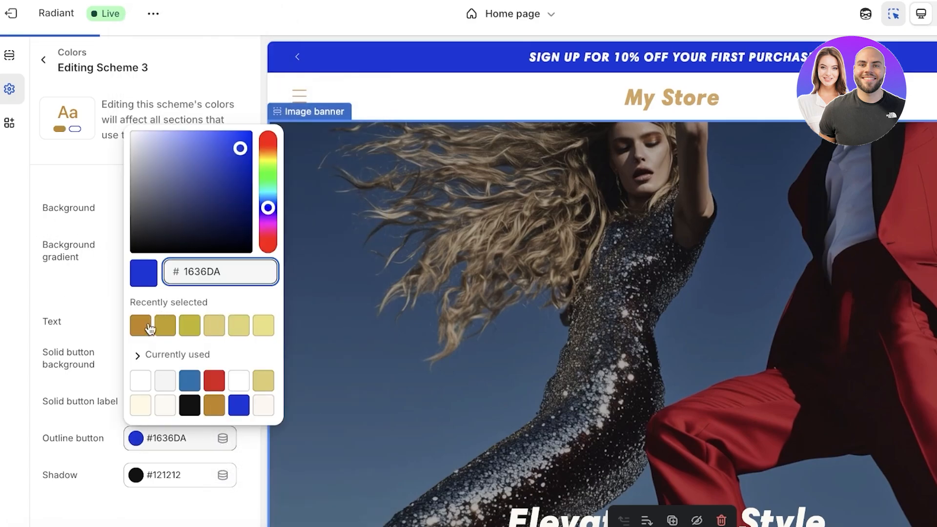
{"action": "left_click", "coordinate": [140, 325]}
{"action": "left_click", "coordinate": [83, 294]}
{"action": "left_click", "coordinate": [43, 59]}
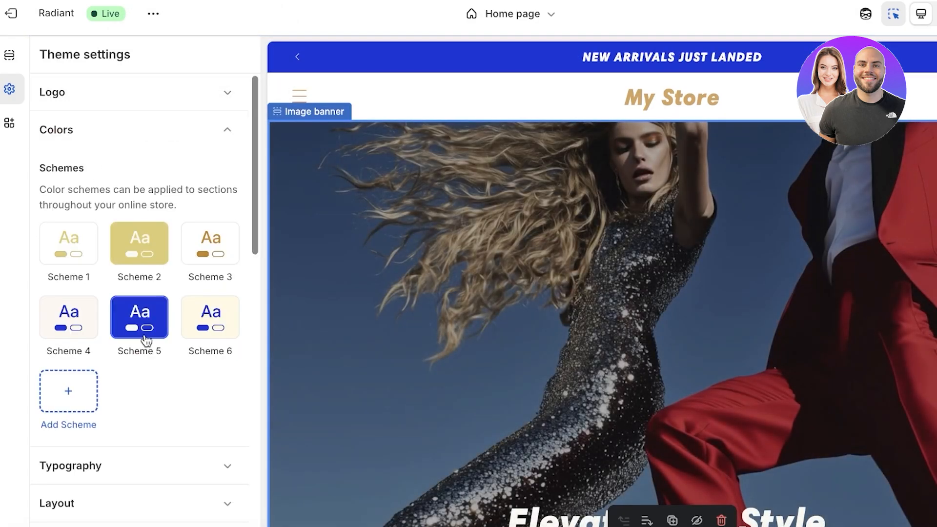
Step: Set Scheme 5's background and solid button label to #C2851D and return to the color scheme overview
{"action": "left_click", "coordinate": [144, 332]}
{"action": "left_click", "coordinate": [135, 207]}
{"action": "left_click", "coordinate": [132, 433]}
{"action": "left_click", "coordinate": [122, 401]}
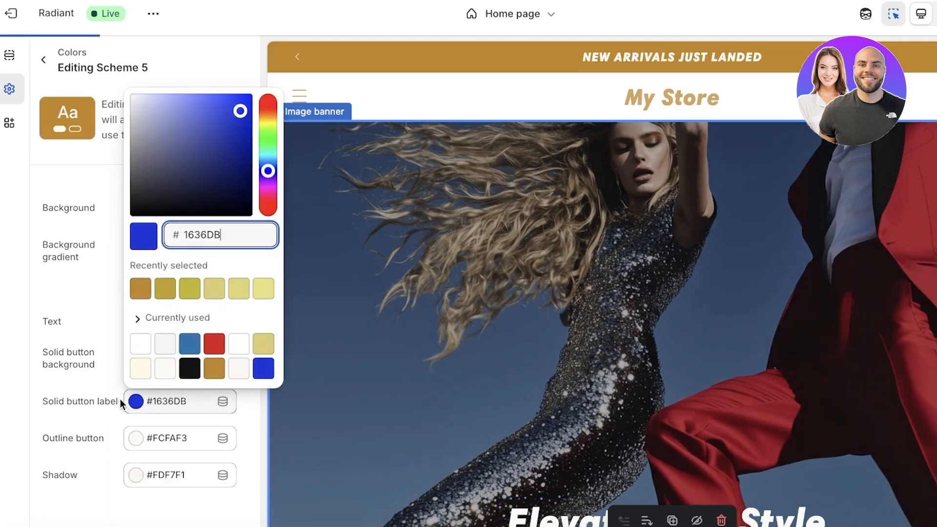
{"action": "left_click", "coordinate": [210, 371]}
{"action": "left_click", "coordinate": [61, 343]}
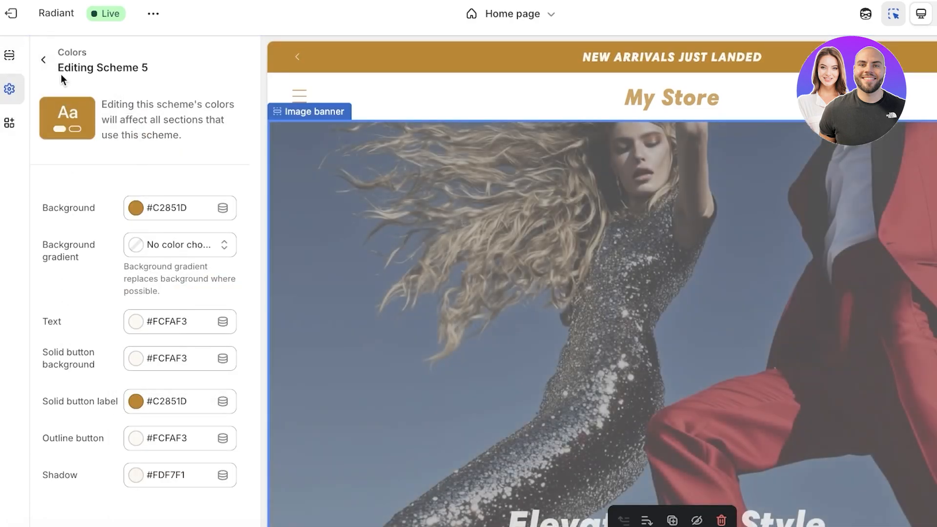
{"action": "left_click", "coordinate": [44, 59]}
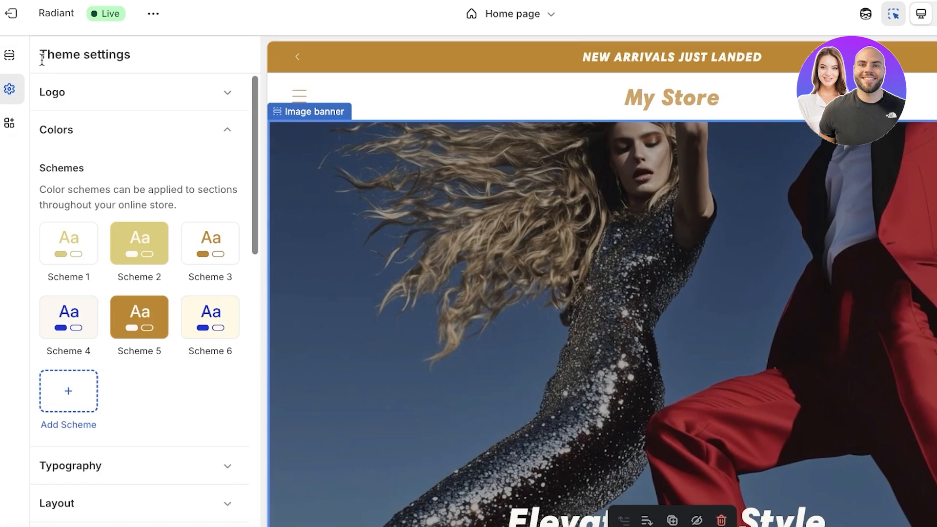
Step: Set Scheme 4's text, solid button background and outline button to #C2851D and return to the scheme overview
{"action": "left_click", "coordinate": [93, 317]}
{"action": "left_click", "coordinate": [136, 321]}
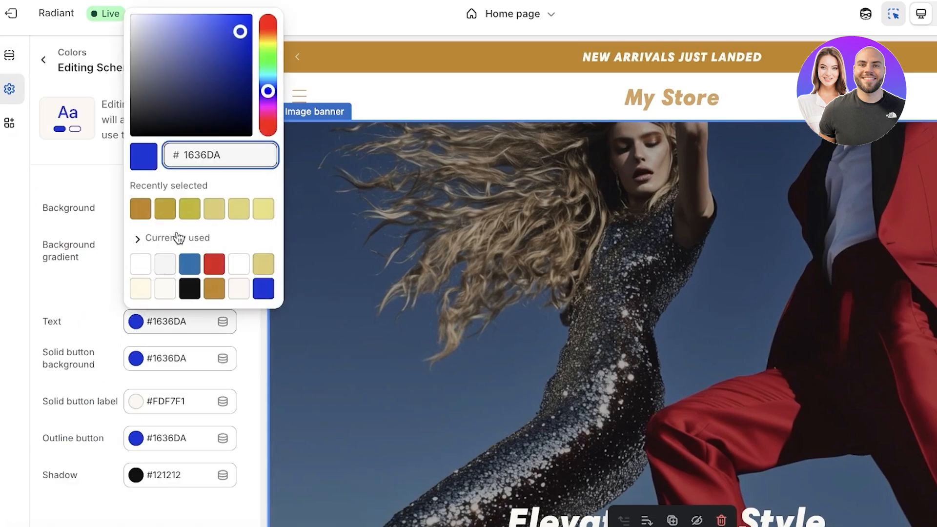
{"action": "left_click", "coordinate": [140, 209]}
{"action": "left_click", "coordinate": [136, 358]}
{"action": "left_click", "coordinate": [140, 209]}
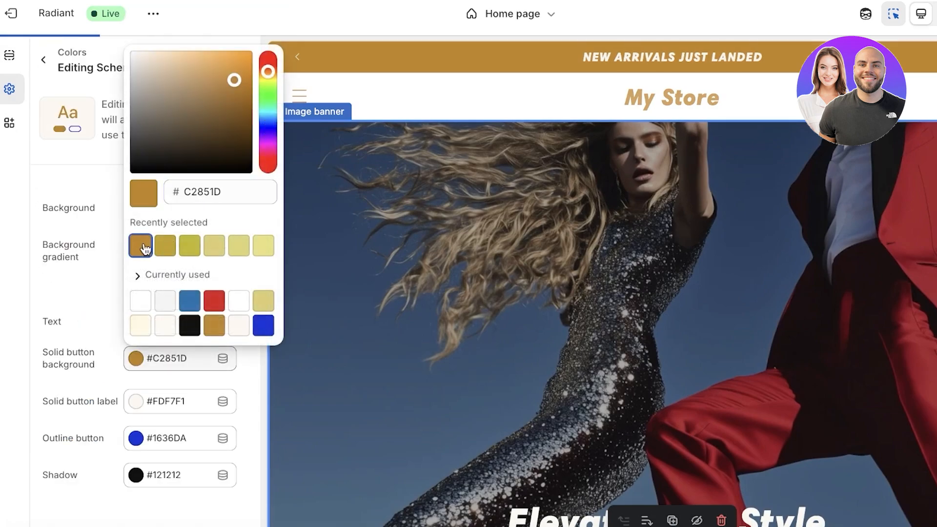
{"action": "left_click", "coordinate": [83, 286]}
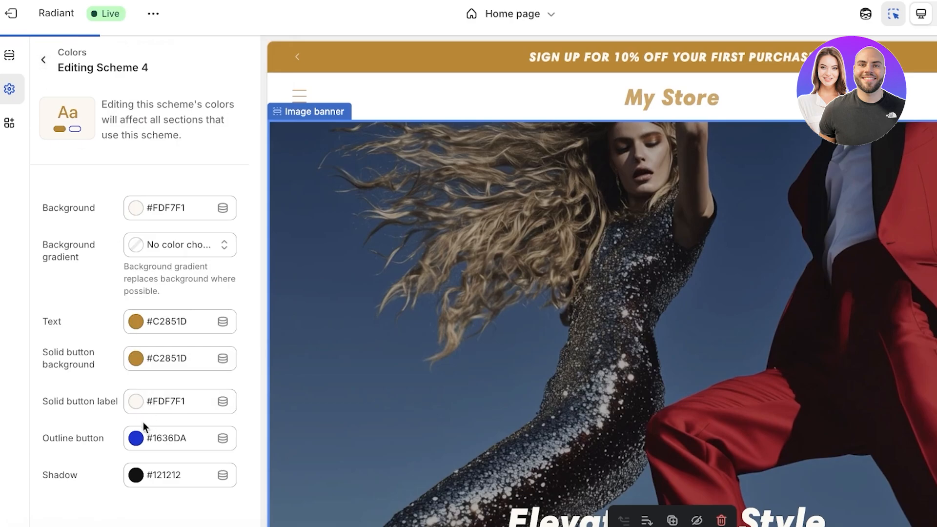
{"action": "left_click", "coordinate": [136, 438]}
{"action": "left_click", "coordinate": [140, 325]}
{"action": "left_click", "coordinate": [69, 253]}
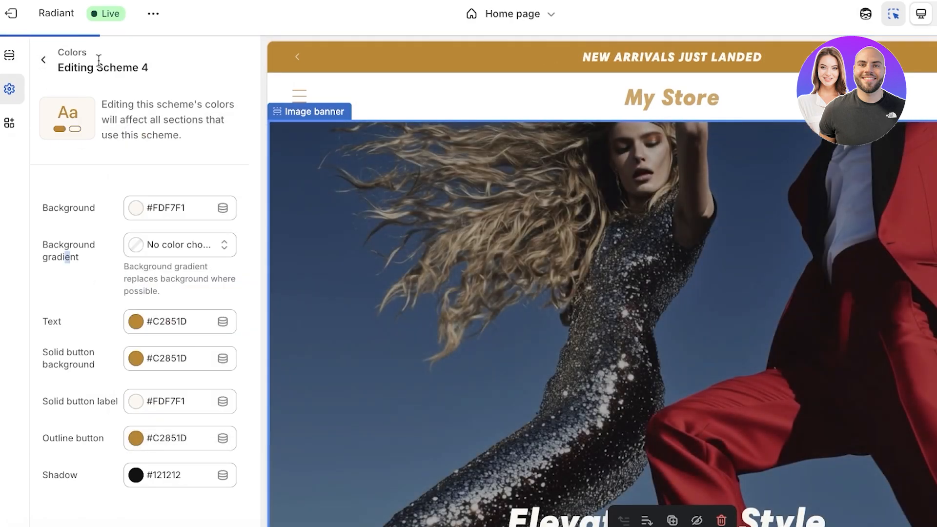
{"action": "left_click", "coordinate": [43, 60]}
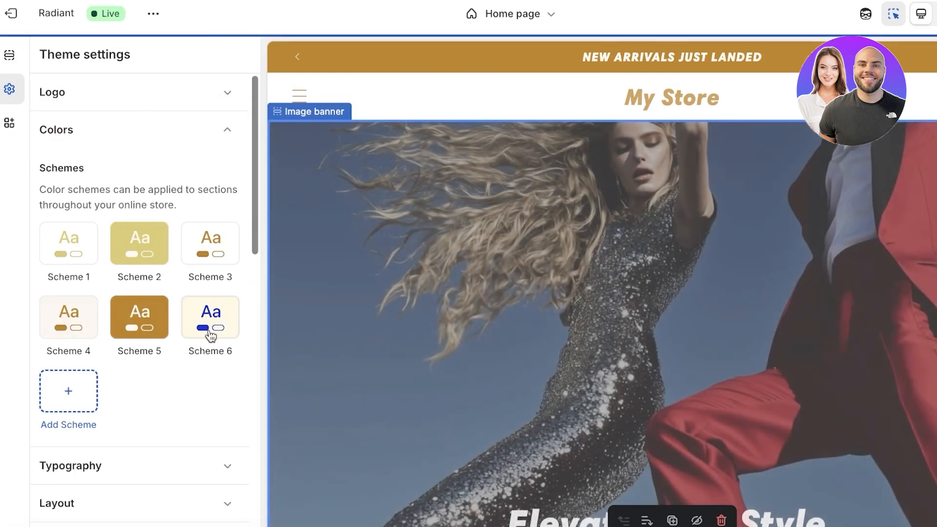
Step: Set Scheme 6's text, outline button and solid button background to #C2851D
{"action": "left_click", "coordinate": [209, 334]}
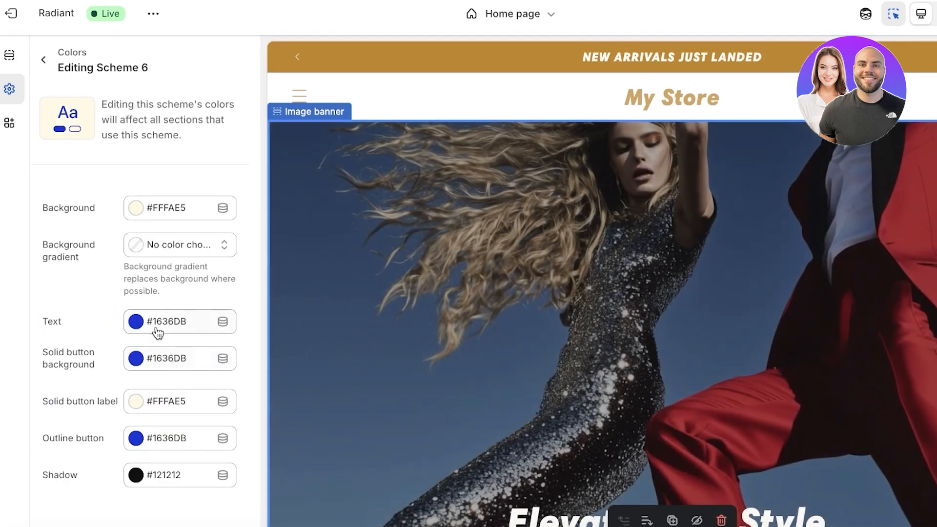
{"action": "left_click", "coordinate": [135, 321]}
{"action": "left_click", "coordinate": [140, 213]}
{"action": "left_click", "coordinate": [135, 438]}
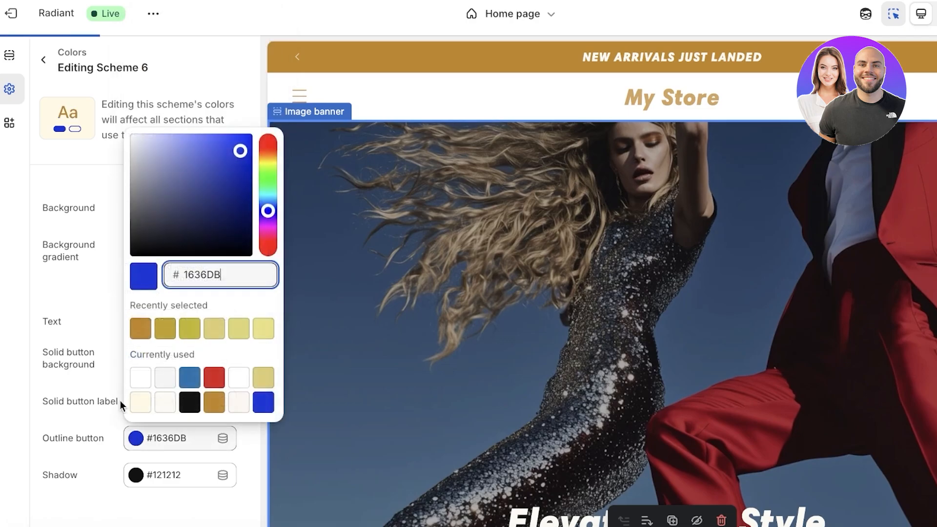
{"action": "left_click", "coordinate": [145, 329]}
{"action": "left_click", "coordinate": [93, 345]}
{"action": "left_click", "coordinate": [136, 358]}
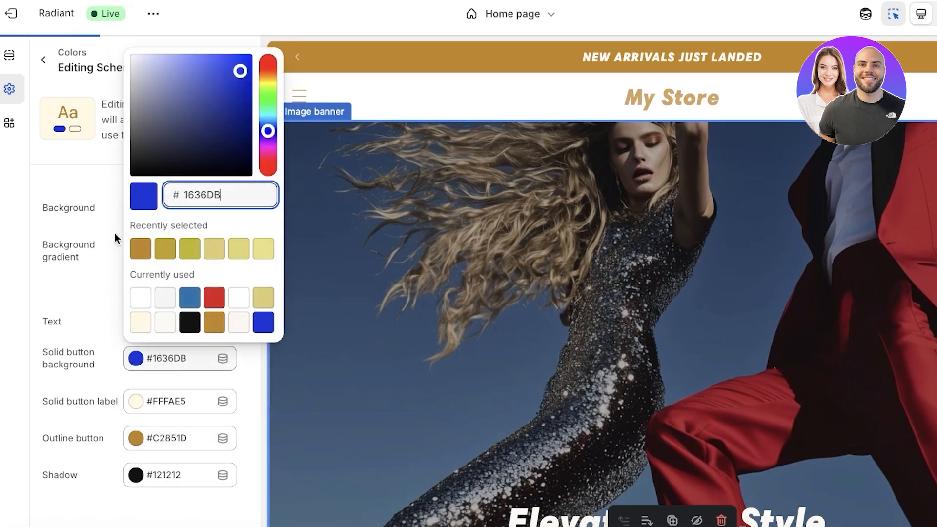
{"action": "left_click", "coordinate": [140, 246]}
{"action": "left_click", "coordinate": [16, 311]}
Step: Look through the Header section's color, utility, spacing and padding settings and return to the home page section list
{"action": "left_click", "coordinate": [696, 95]}
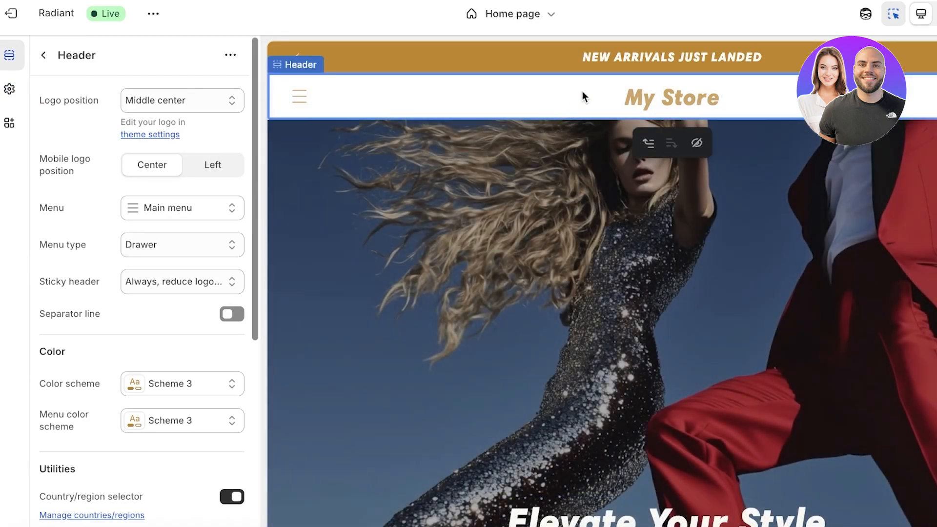
{"action": "scroll", "coordinate": [151, 232], "scroll_direction": "down", "scroll_amount": 6}
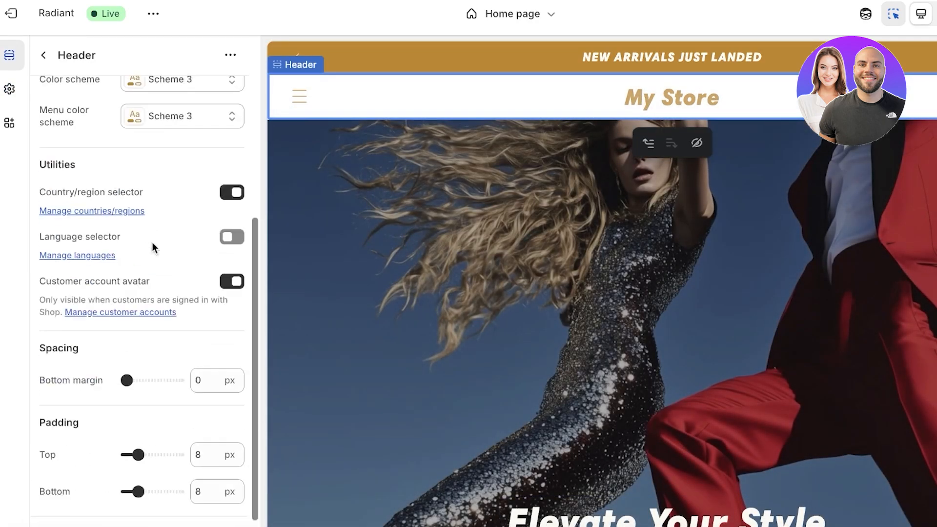
{"action": "scroll", "coordinate": [152, 244], "scroll_direction": "up", "scroll_amount": 6}
{"action": "scroll", "coordinate": [164, 295], "scroll_direction": "down", "scroll_amount": 3}
{"action": "scroll", "coordinate": [246, 159], "scroll_direction": "up", "scroll_amount": 3}
{"action": "scroll", "coordinate": [216, 179], "scroll_direction": "down", "scroll_amount": 7}
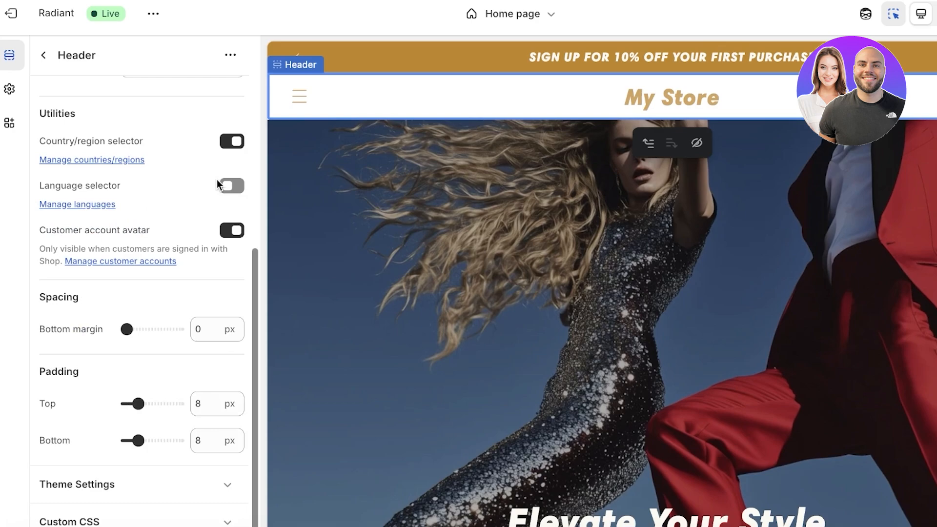
{"action": "left_click", "coordinate": [36, 57]}
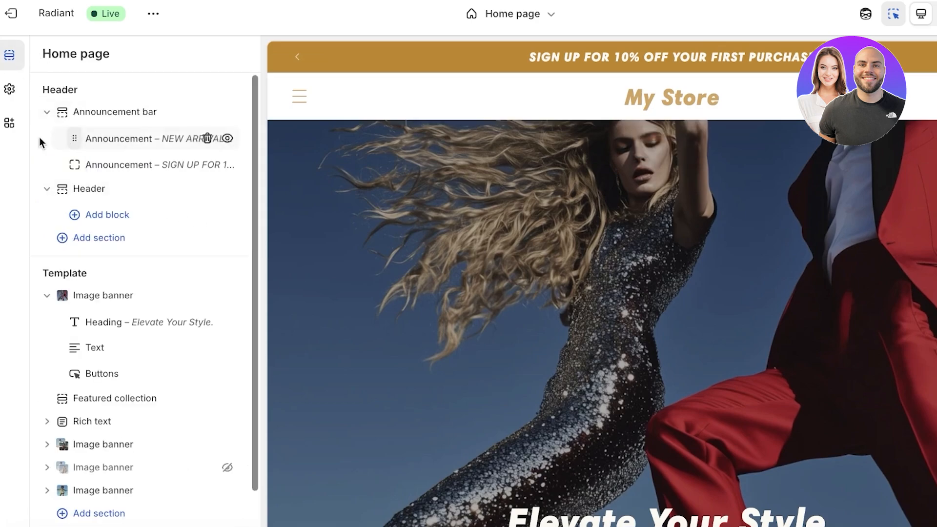
Step: Open the theme-wide logo settings and inspect the logo image, width and favicon options
{"action": "left_click", "coordinate": [10, 89]}
{"action": "left_click", "coordinate": [52, 68]}
{"action": "left_click", "coordinate": [63, 92]}
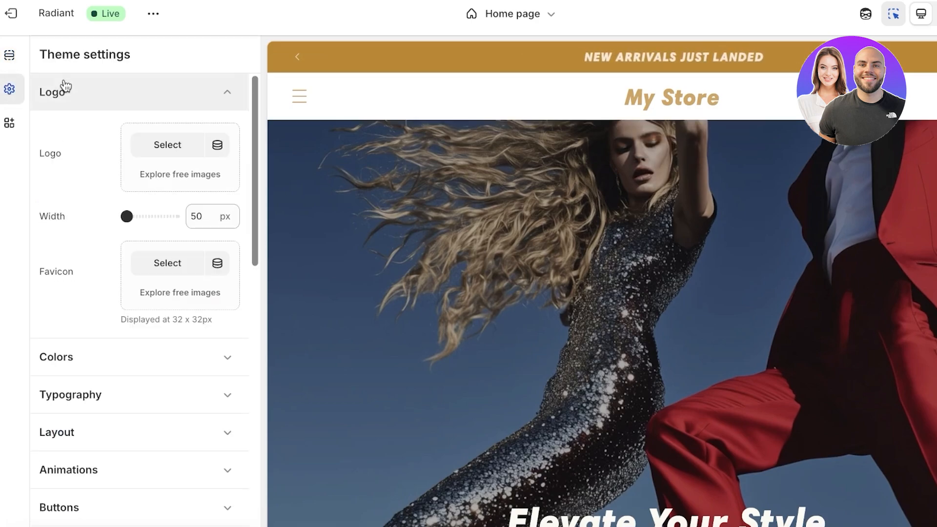
{"action": "left_click", "coordinate": [184, 145]}
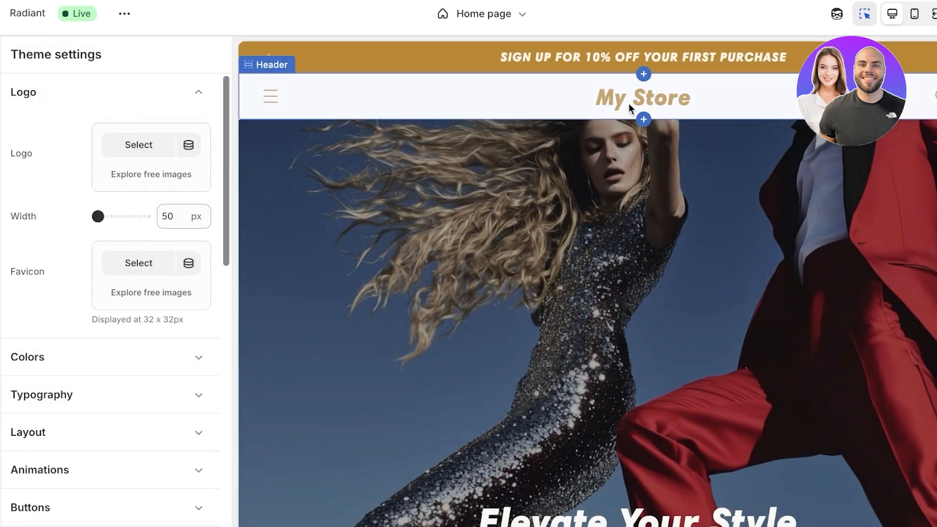
Step: Open the Header section's settings and check the logo position choices, keeping Middle center
{"action": "left_click", "coordinate": [628, 103]}
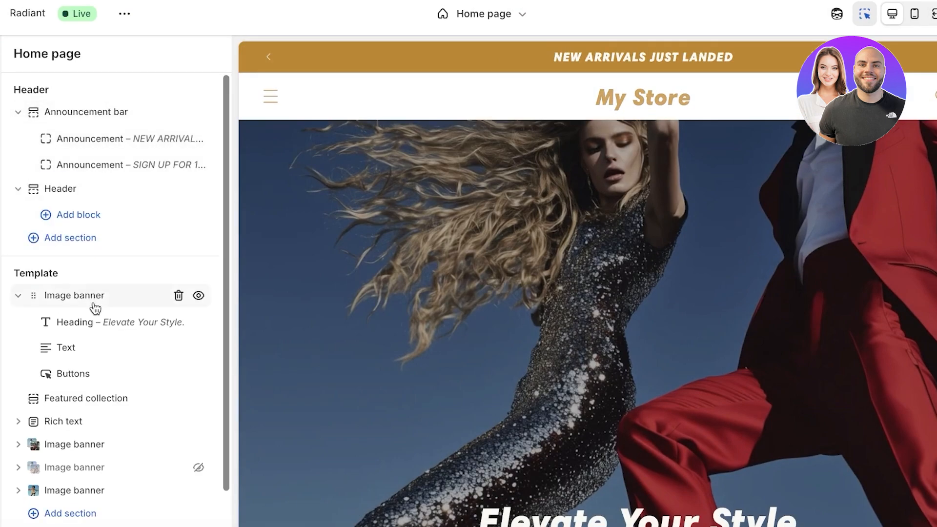
{"action": "left_click", "coordinate": [576, 103]}
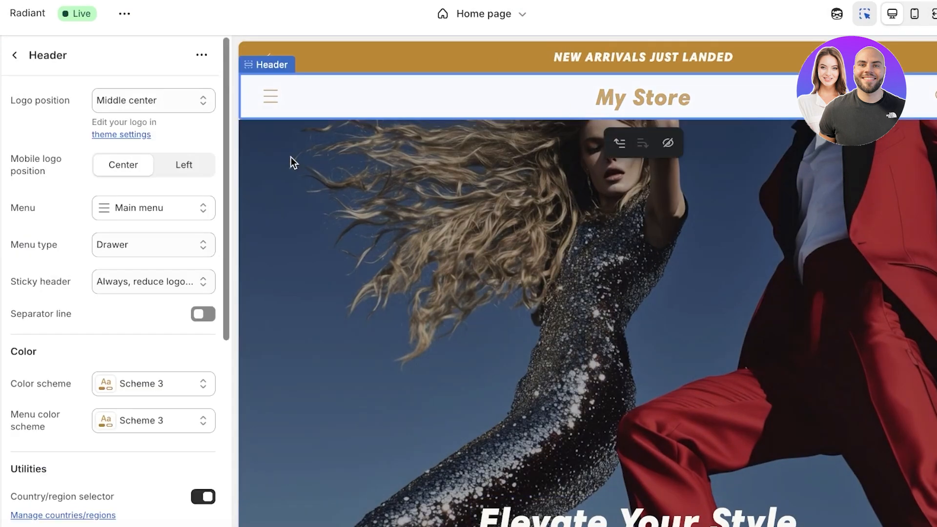
{"action": "scroll", "coordinate": [136, 166], "scroll_direction": "down", "scroll_amount": 10}
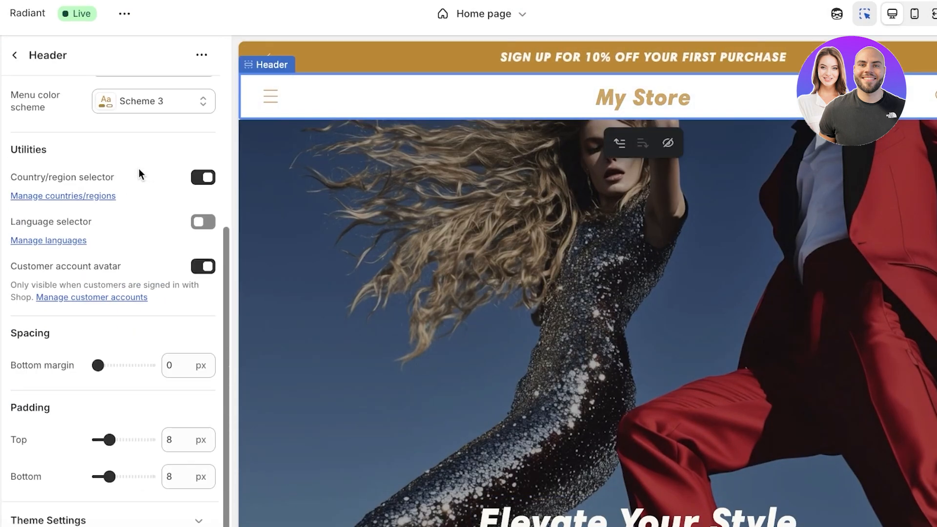
{"action": "scroll", "coordinate": [139, 169], "scroll_direction": "up", "scroll_amount": 10}
{"action": "left_click", "coordinate": [192, 94]}
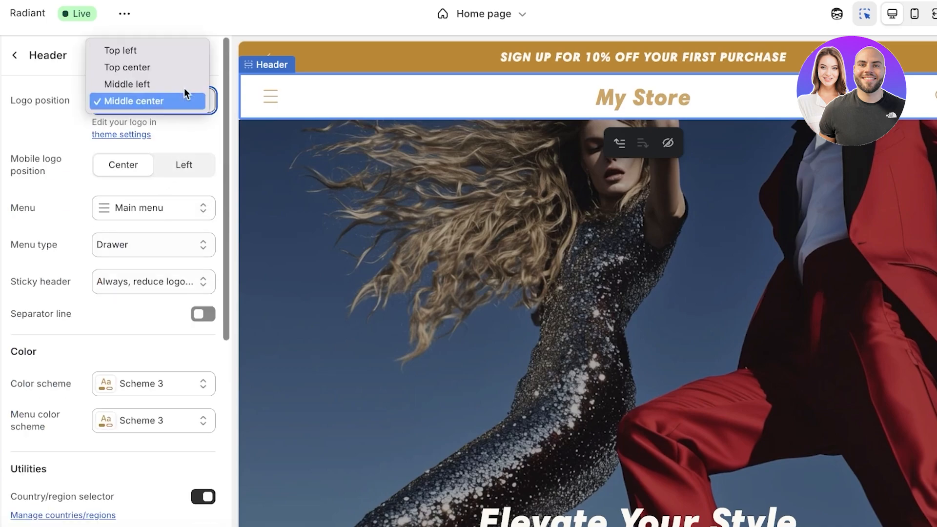
{"action": "left_click", "coordinate": [179, 101]}
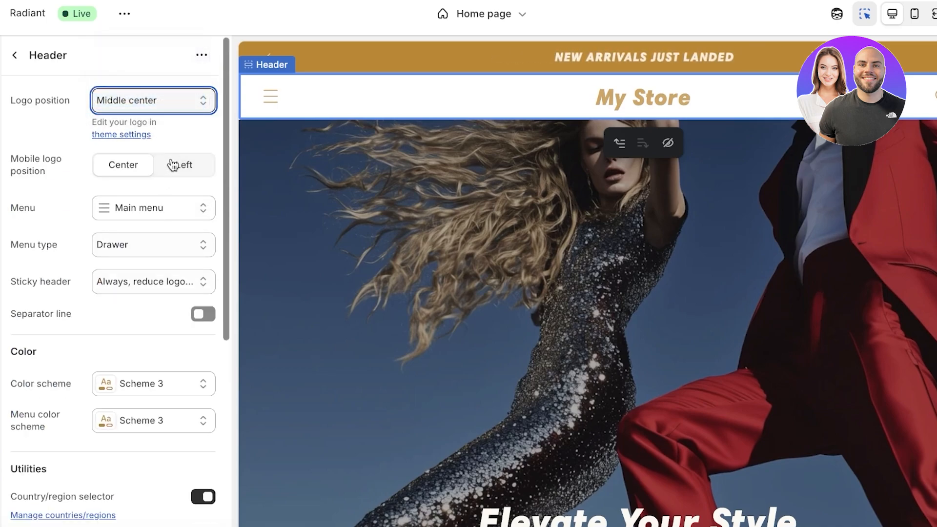
Step: Examine the header's menu type and sticky header choices and its remaining color, utility and spacing options
{"action": "left_click", "coordinate": [139, 246]}
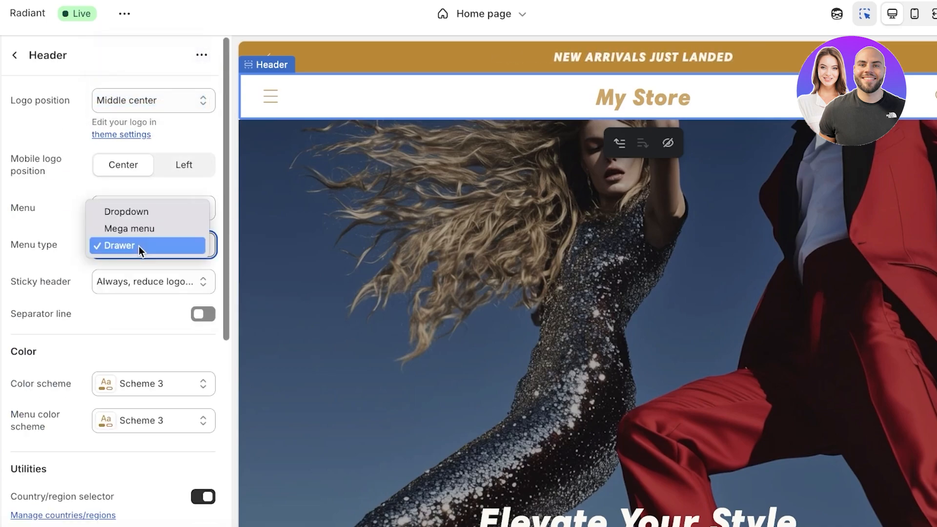
{"action": "left_click", "coordinate": [138, 288]}
{"action": "left_click", "coordinate": [139, 289]}
{"action": "left_click", "coordinate": [89, 343]}
{"action": "scroll", "coordinate": [88, 343], "scroll_direction": "down", "scroll_amount": 4}
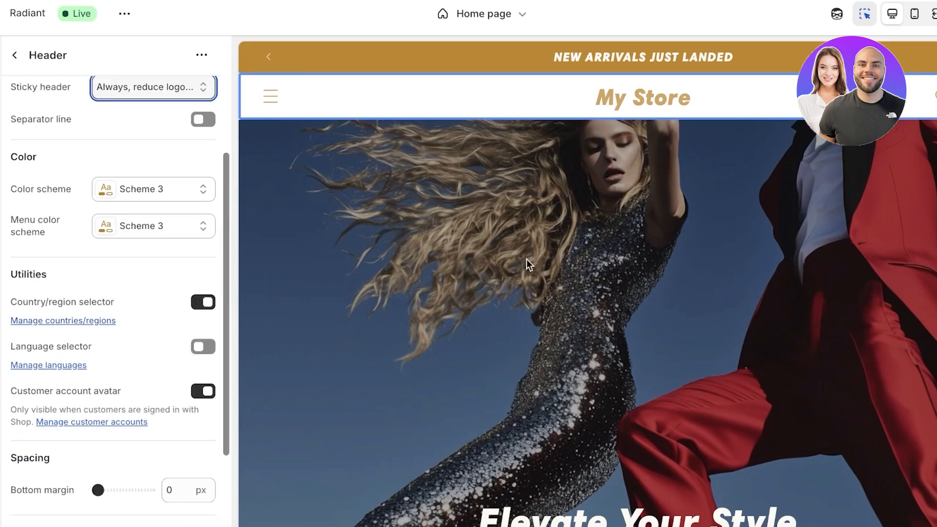
{"action": "scroll", "coordinate": [613, 174], "scroll_direction": "down", "scroll_amount": 1}
{"action": "scroll", "coordinate": [634, 166], "scroll_direction": "down", "scroll_amount": 4}
{"action": "scroll", "coordinate": [663, 160], "scroll_direction": "up", "scroll_amount": 5}
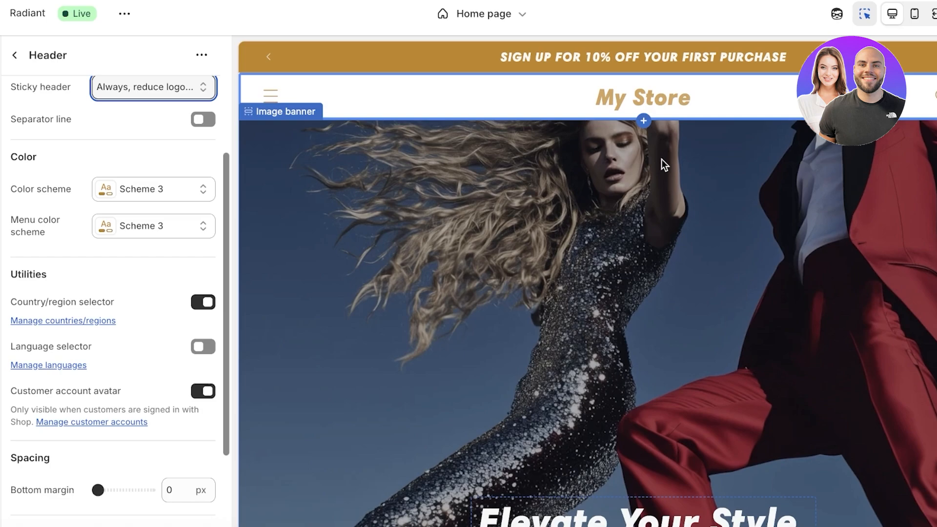
Step: Open the top image banner's settings and examine its image, overlay, height and content layout options
{"action": "scroll", "coordinate": [661, 160], "scroll_direction": "down", "scroll_amount": 3}
{"action": "left_click", "coordinate": [715, 165]}
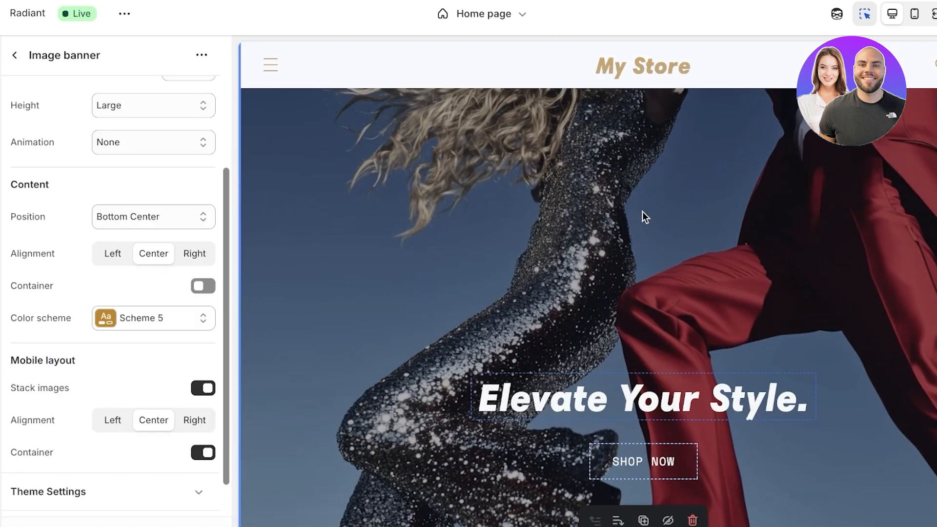
{"action": "scroll", "coordinate": [642, 211], "scroll_direction": "down", "scroll_amount": 3}
{"action": "scroll", "coordinate": [126, 191], "scroll_direction": "up", "scroll_amount": 4}
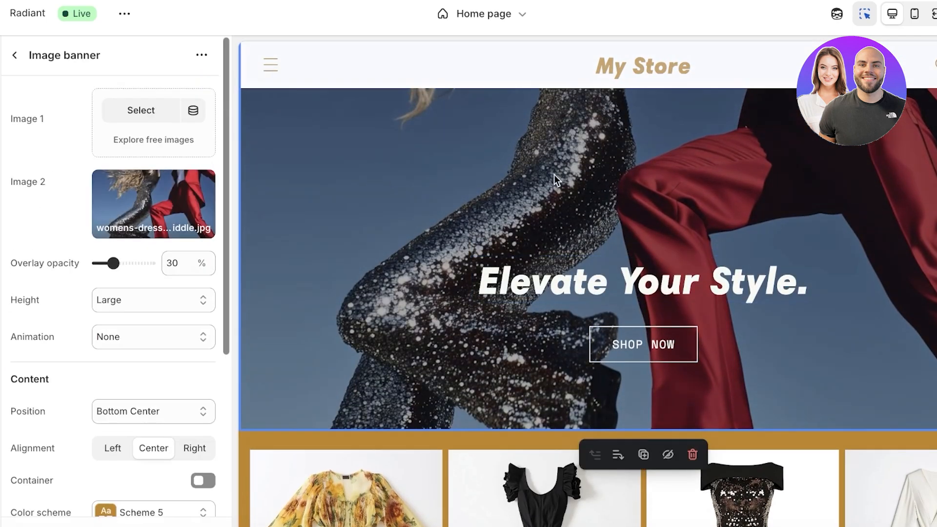
{"action": "scroll", "coordinate": [643, 344], "scroll_direction": "down", "scroll_amount": 5}
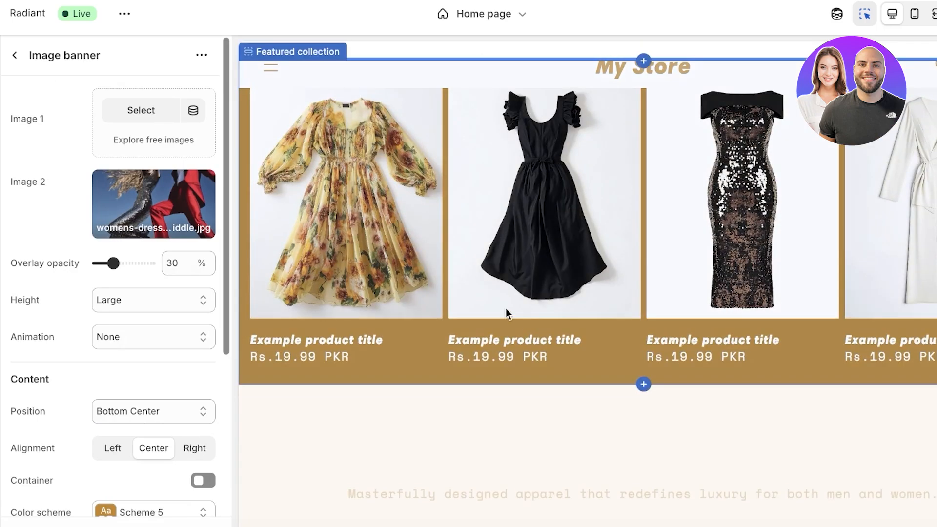
Step: Open the featured collection's settings and review the recolored sections down the rest of the home page
{"action": "left_click", "coordinate": [352, 189]}
{"action": "scroll", "coordinate": [554, 329], "scroll_direction": "up", "scroll_amount": 10}
{"action": "scroll", "coordinate": [769, 207], "scroll_direction": "down", "scroll_amount": 8}
{"action": "scroll", "coordinate": [762, 265], "scroll_direction": "up", "scroll_amount": 8}
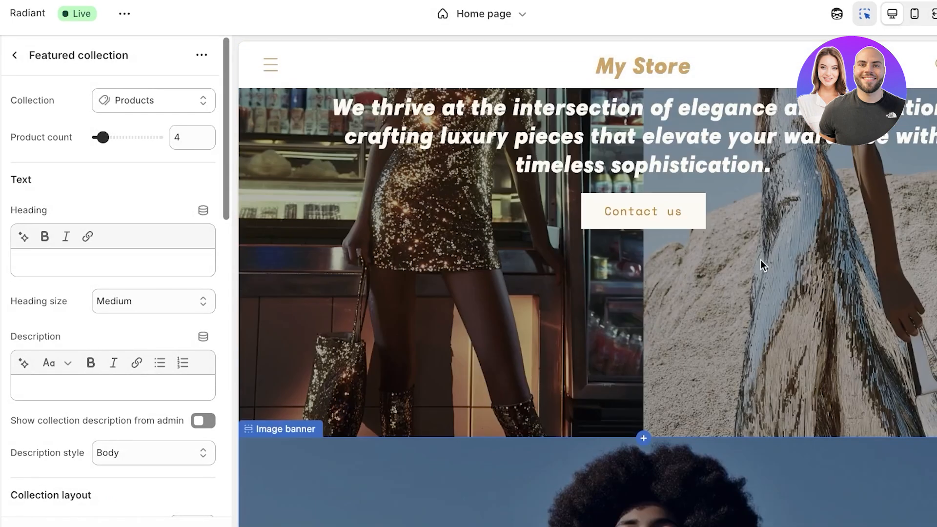
{"action": "scroll", "coordinate": [763, 265], "scroll_direction": "down", "scroll_amount": 10}
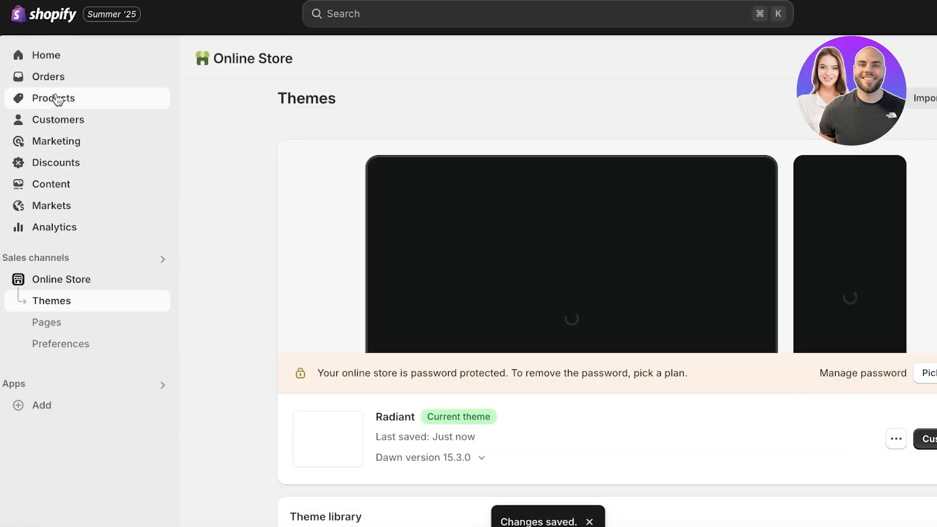
Step: Add a new product to the store and give it the title "Ruffle Set"
{"action": "left_click", "coordinate": [54, 98]}
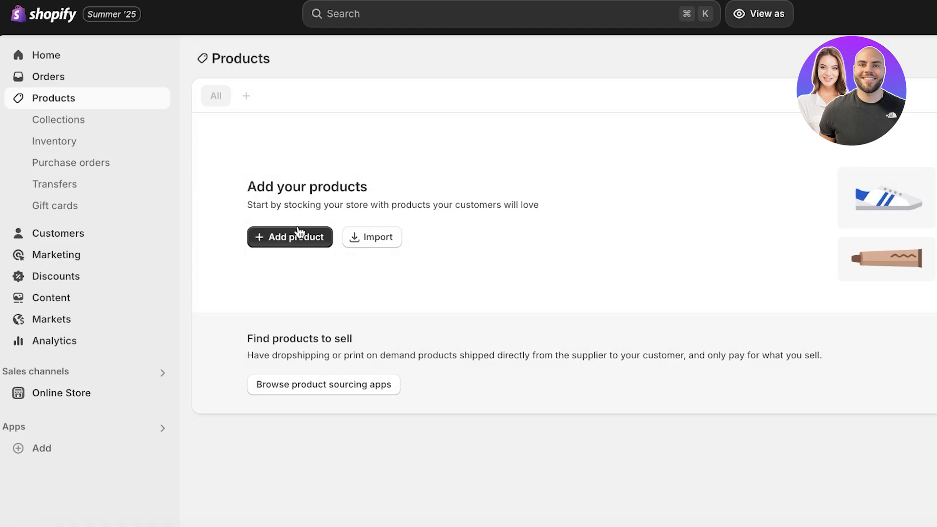
{"action": "left_click", "coordinate": [300, 232]}
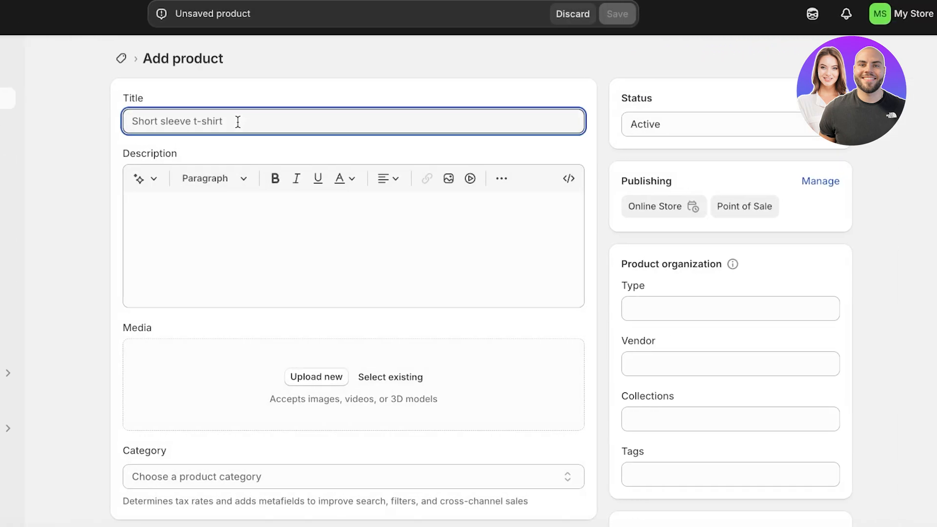
{"action": "type", "text": "Ruffle Set"}
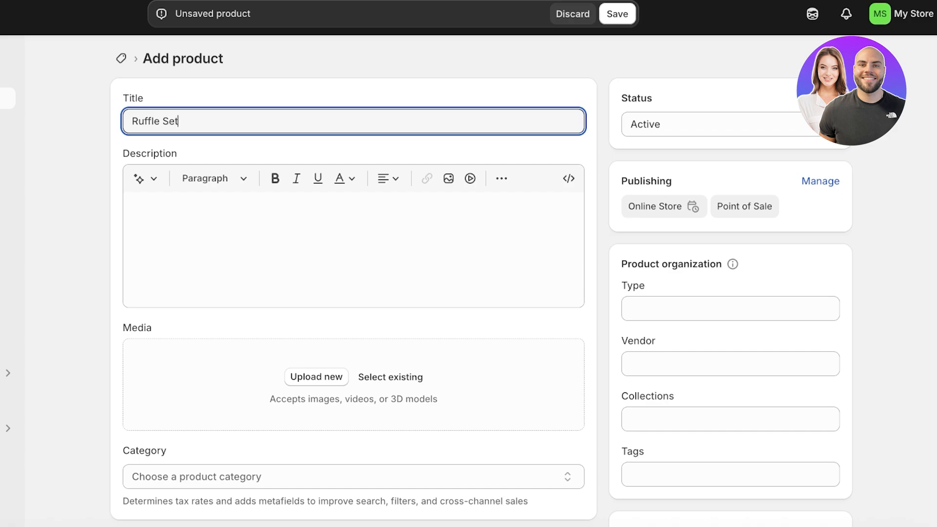
Step: Generate the product description from the keywords "musstard color cotton 2 pc set" in the Expert tone and keep the generated text
{"action": "left_click", "coordinate": [136, 181]}
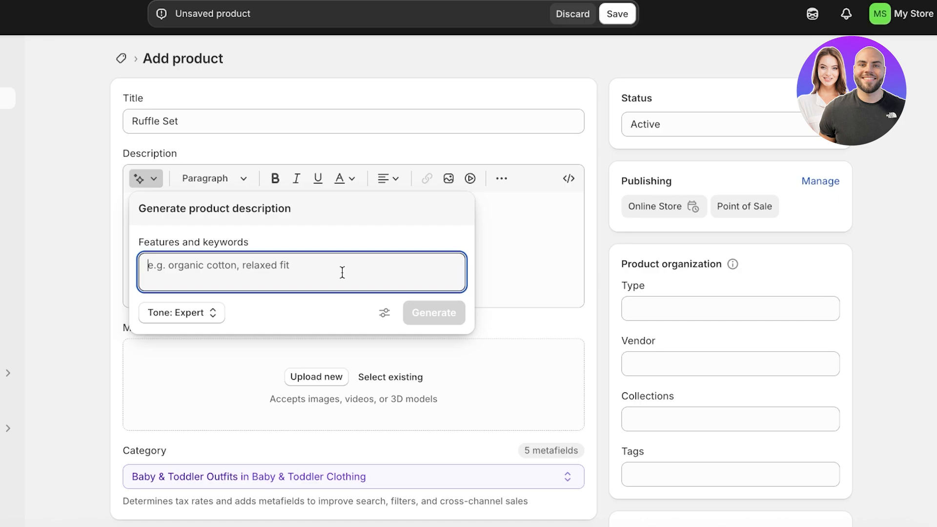
{"action": "type", "text": "mussta"}
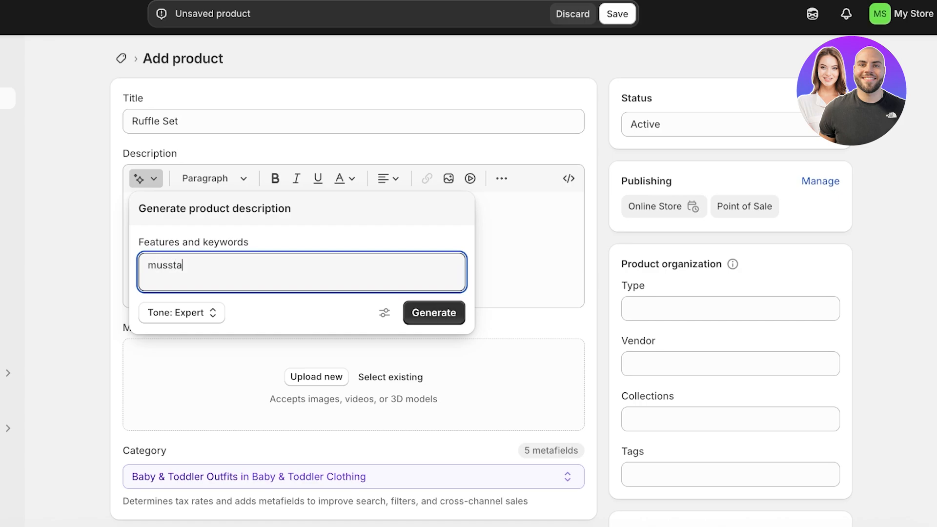
{"action": "type", "text": "rd color cotton 2 pc set"}
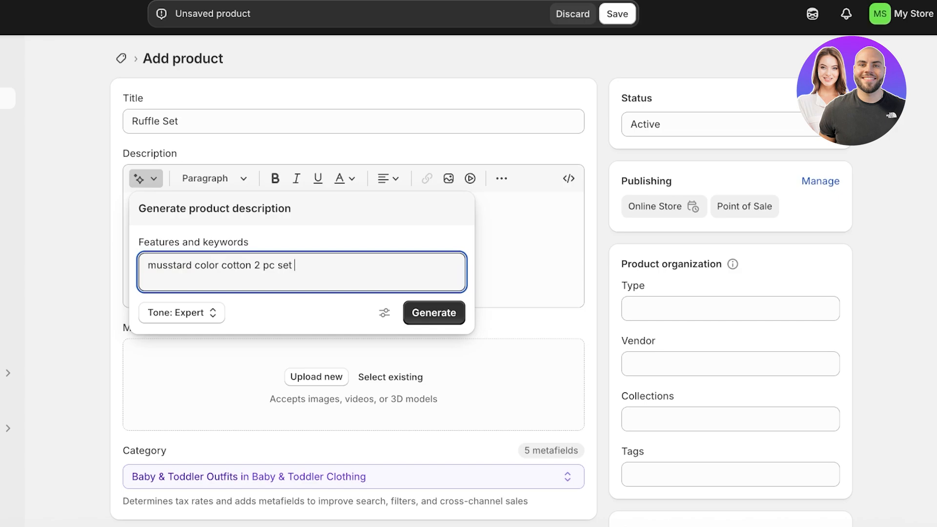
{"action": "left_click", "coordinate": [445, 318]}
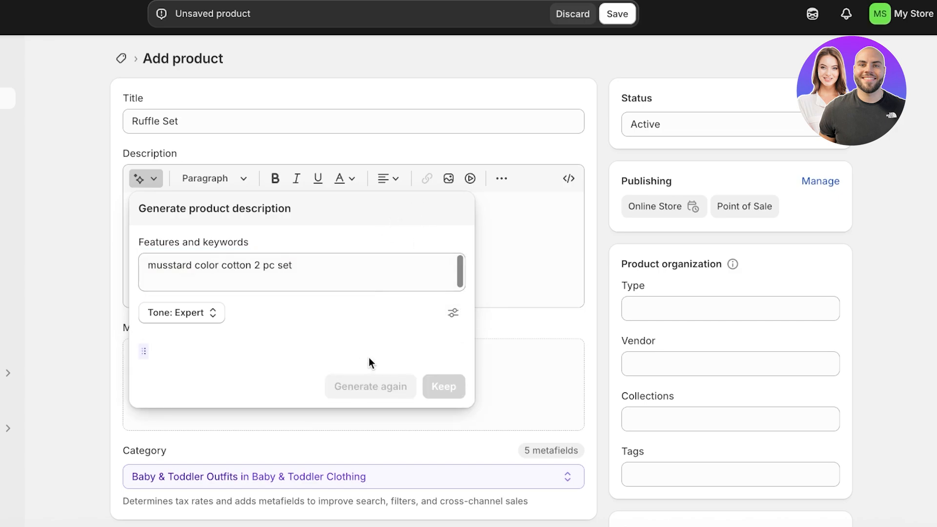
{"action": "left_click", "coordinate": [443, 442]}
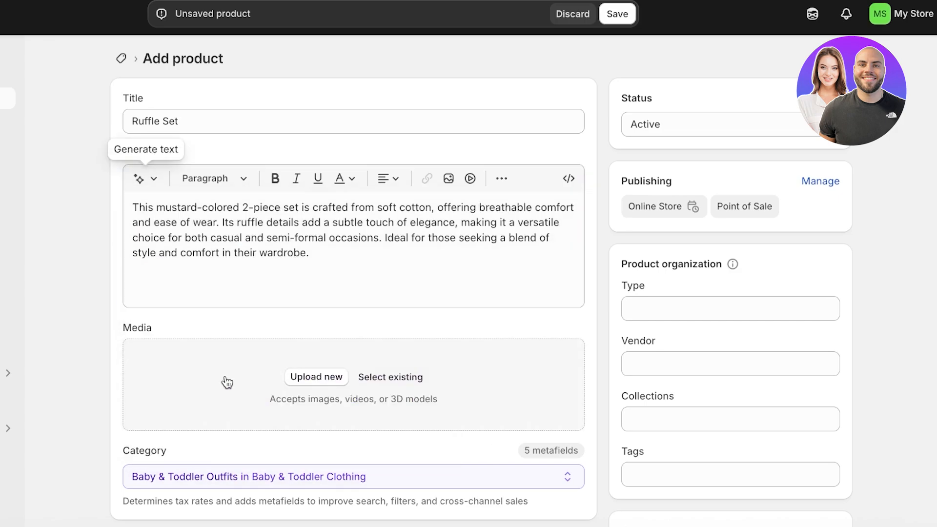
Step: Upload the photo of the mustard two-piece outfit from the brand's Downloads folder as the product's media
{"action": "left_click", "coordinate": [295, 377]}
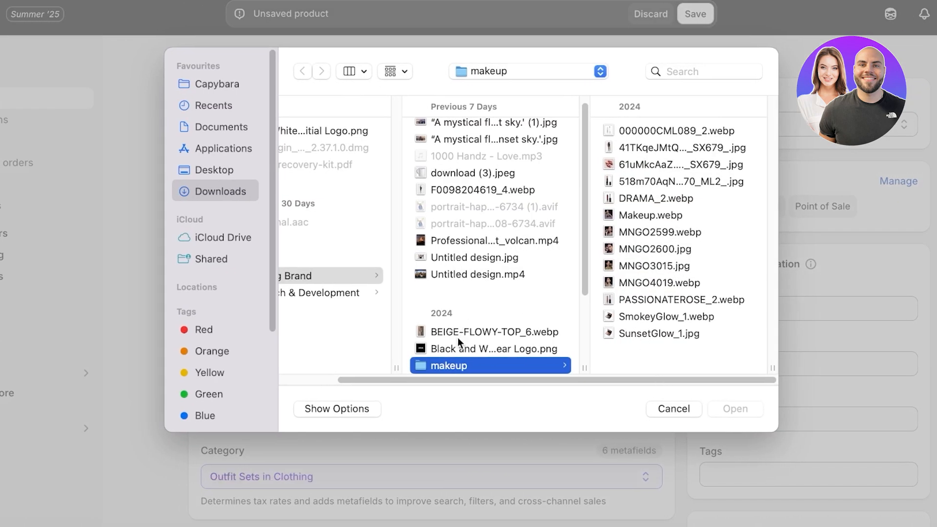
{"action": "scroll", "coordinate": [457, 338], "scroll_direction": "down", "scroll_amount": 3}
{"action": "left_click", "coordinate": [457, 338]}
{"action": "left_click", "coordinate": [736, 407]}
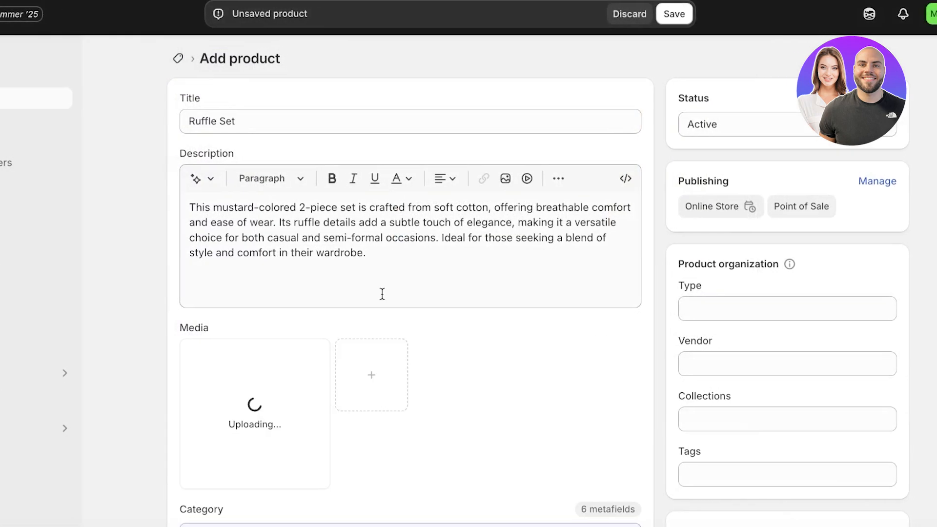
Step: Set the product's price to Rs 23.00 and save the product
{"action": "scroll", "coordinate": [382, 293], "scroll_direction": "down", "scroll_amount": 8}
{"action": "left_click", "coordinate": [199, 254]}
{"action": "type", "text": "23"}
{"action": "left_click", "coordinate": [629, 6]}
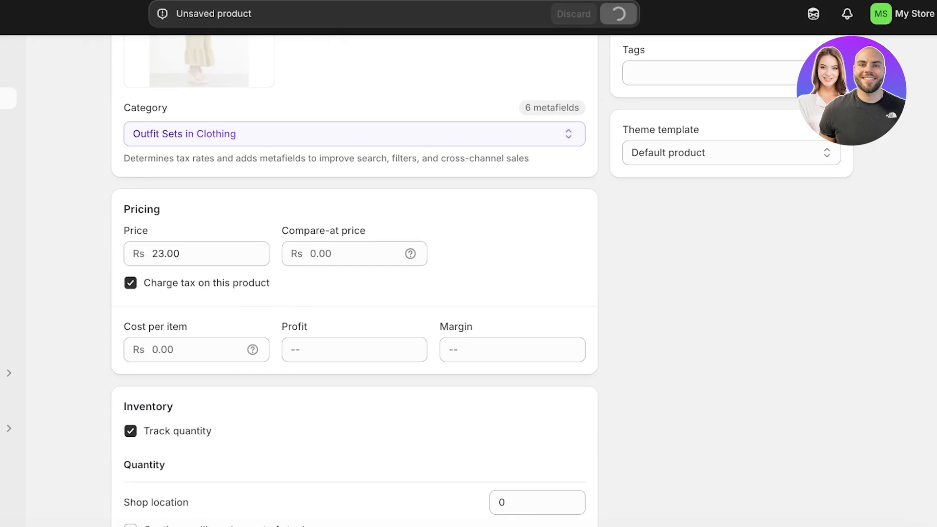
{"action": "scroll", "coordinate": [738, 452], "scroll_direction": "up", "scroll_amount": 8}
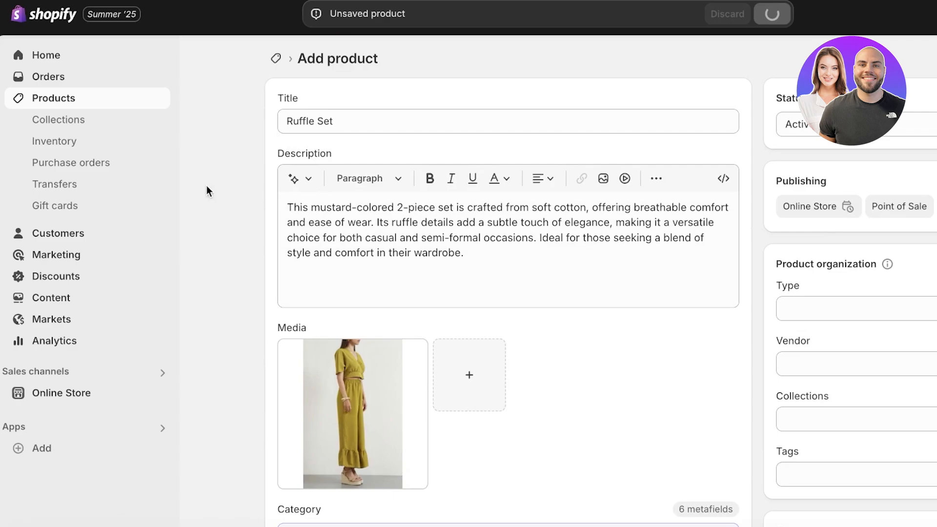